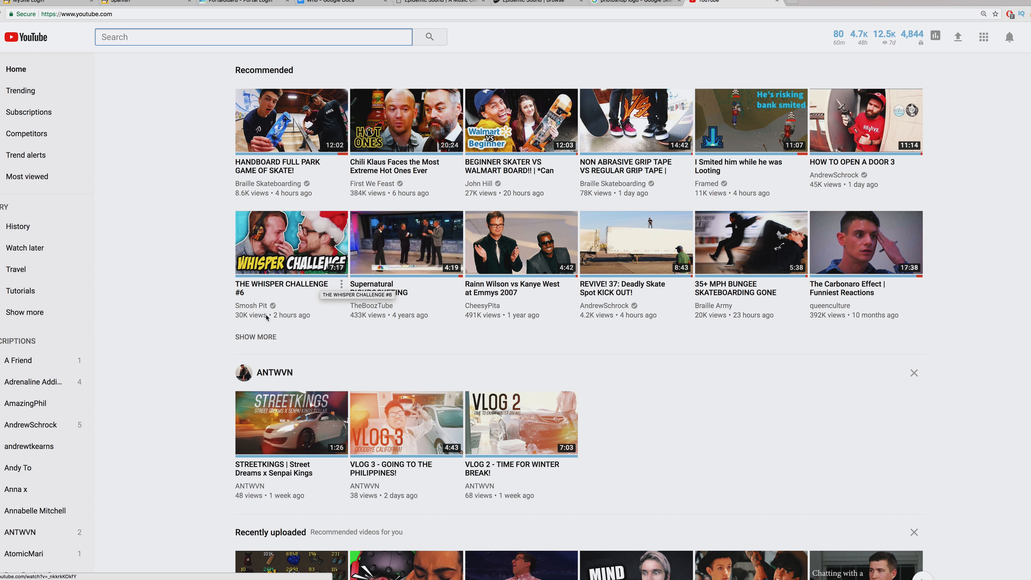
# Search YouTube for "kids" and look through the video thumbnails in the results
pyautogui.click(141, 272)
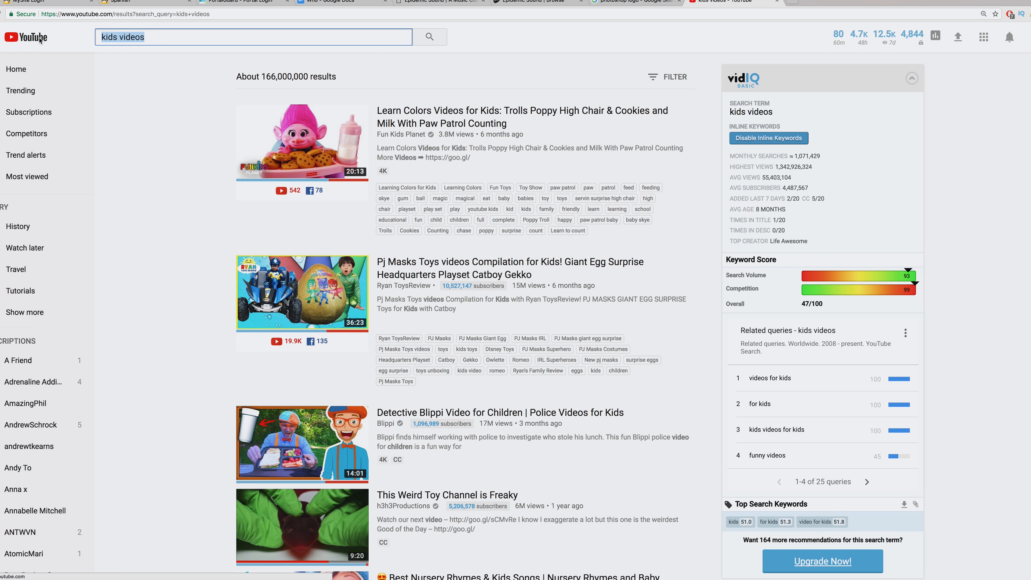
pyautogui.write('kids')
pyautogui.press('Return')
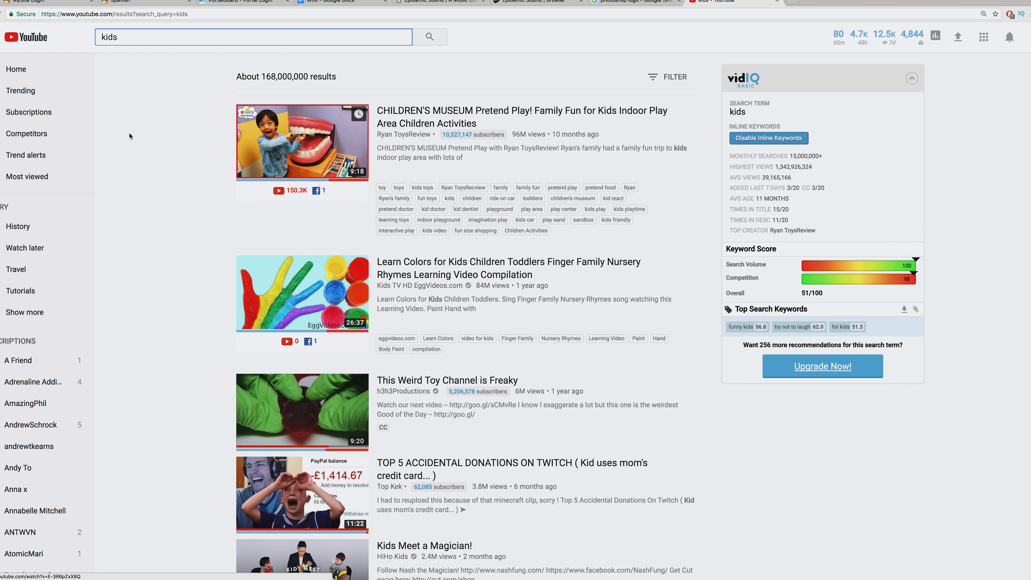
pyautogui.scroll(-3, 483, 180)
pyautogui.scroll(-15, 482, 180)
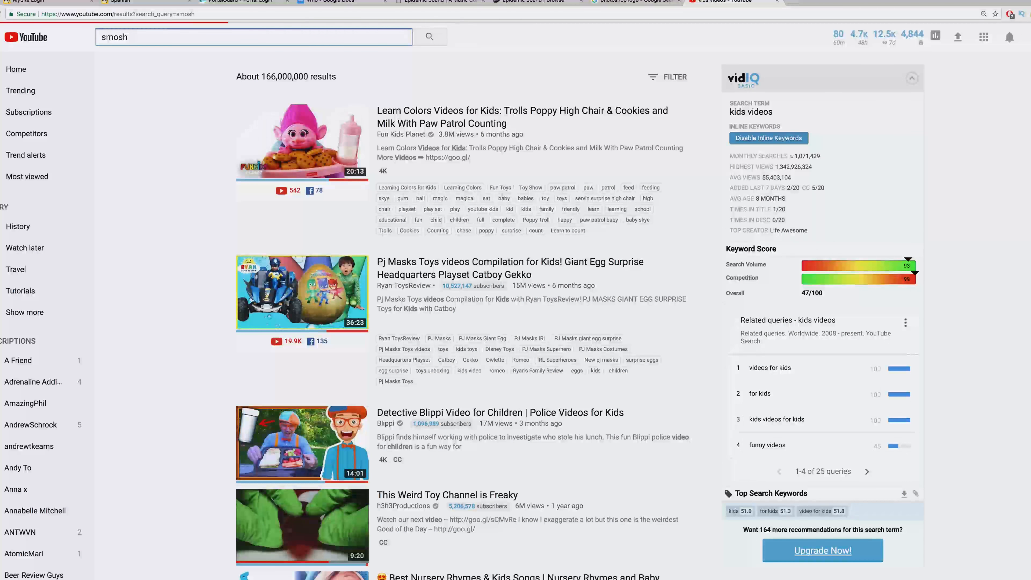
# Search YouTube for "smosh", open the Smosh channel's uploaded videos and examine the style of their thumbnails
pyautogui.press('Return')
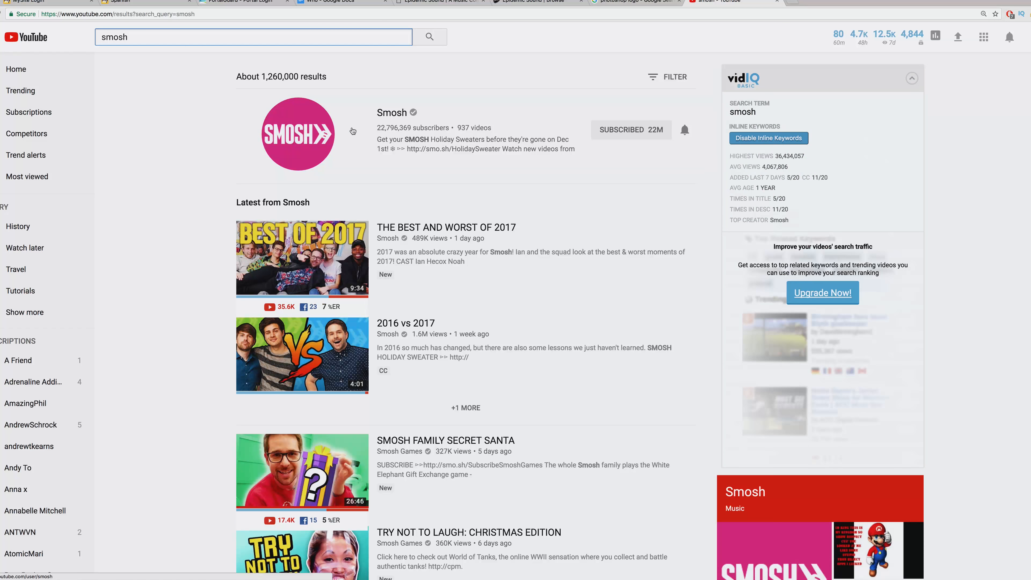
pyautogui.click(326, 183)
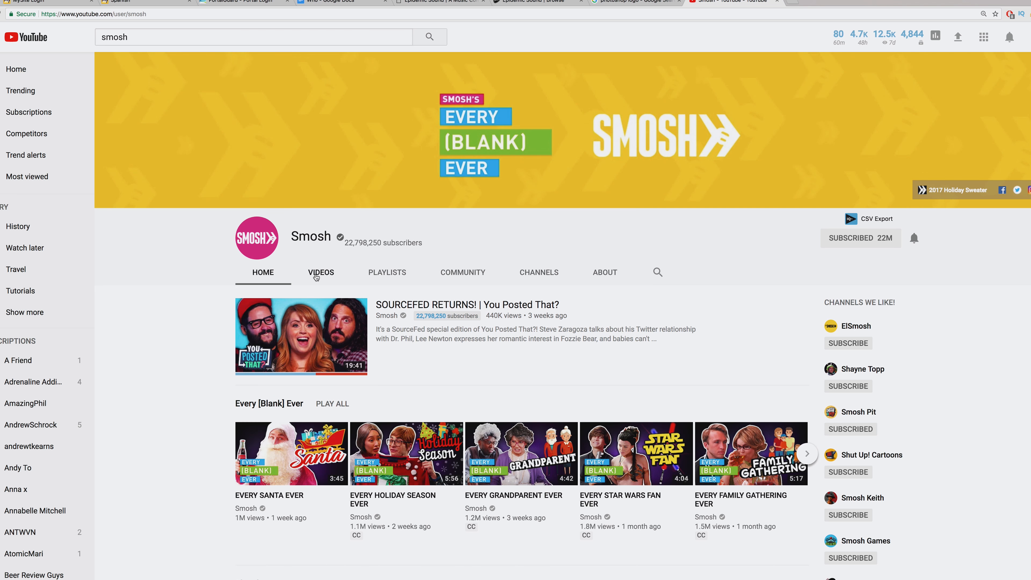
pyautogui.click(317, 271)
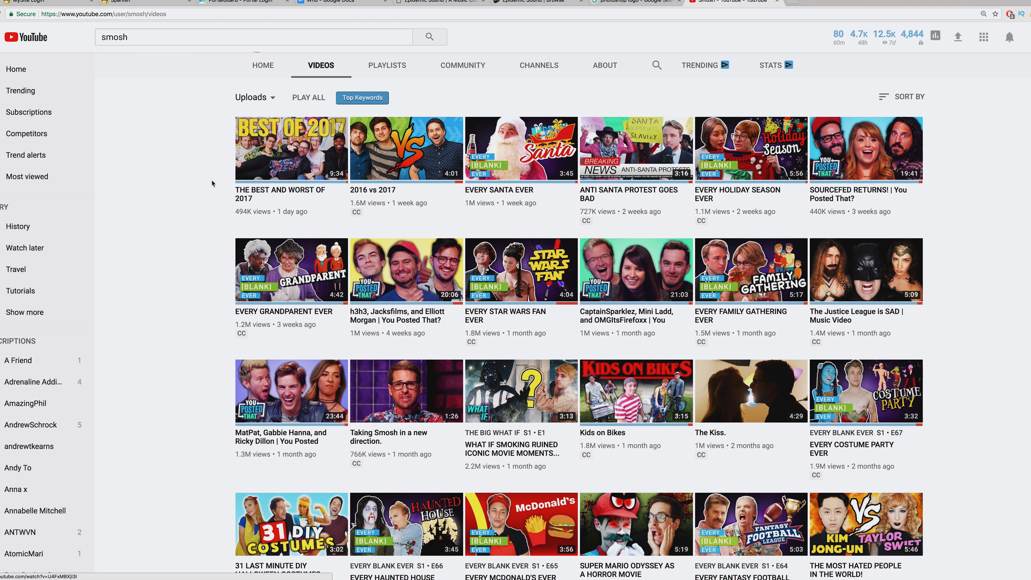
pyautogui.scroll(-1, 211, 179)
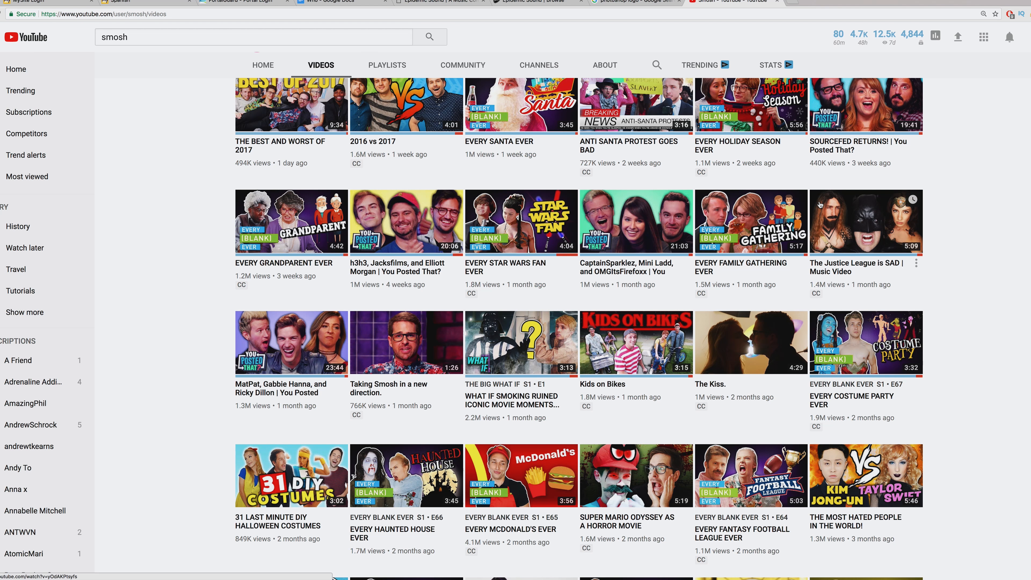
pyautogui.moveTo(200, 179); pyautogui.dragTo(205, 272)
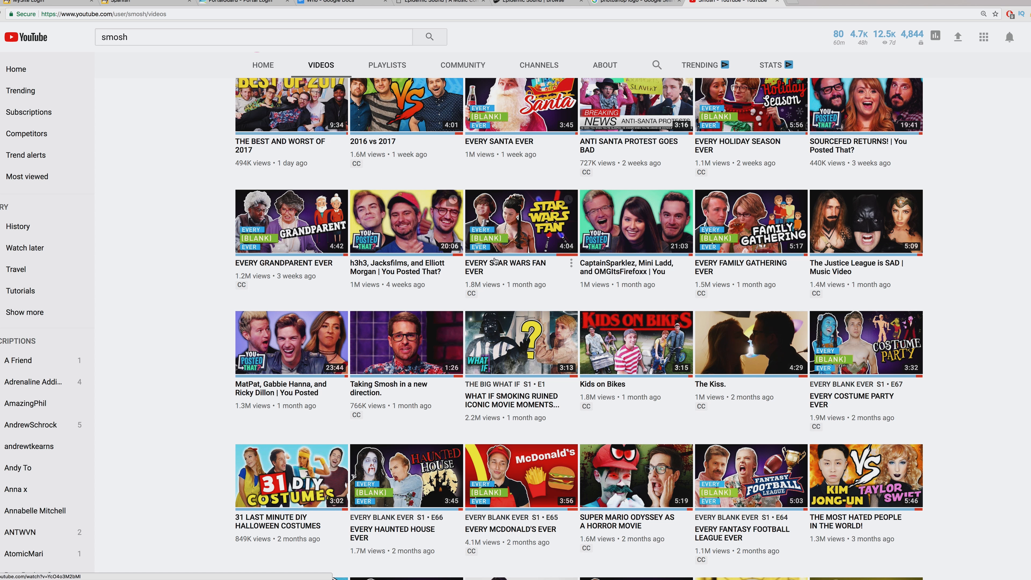
pyautogui.scroll(3, 406, 284)
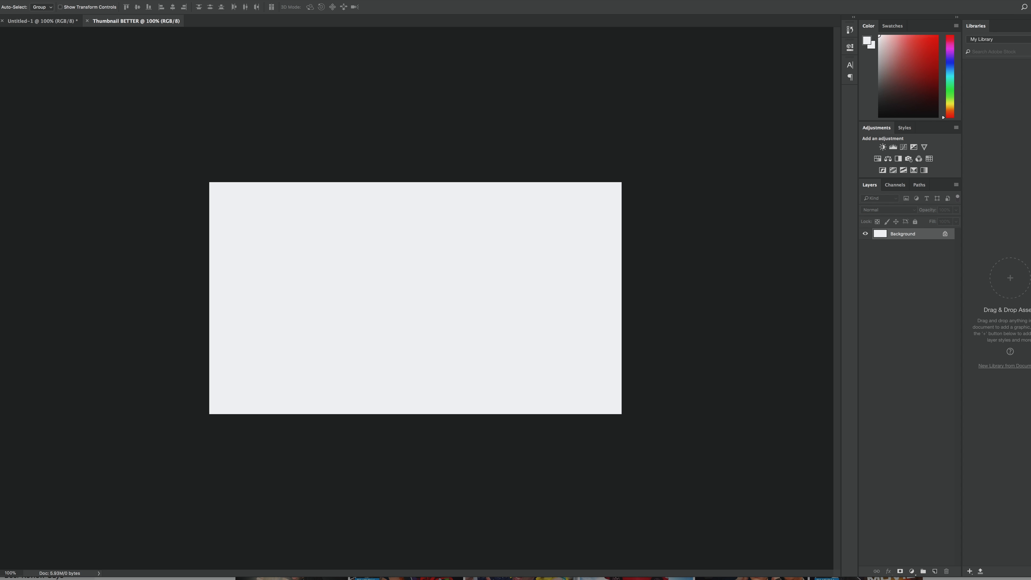
# Add a Solid Color fill layer to the Thumbnail BETTER document in light orange, RGB 255, 191, 107
pyautogui.click(104, 1)
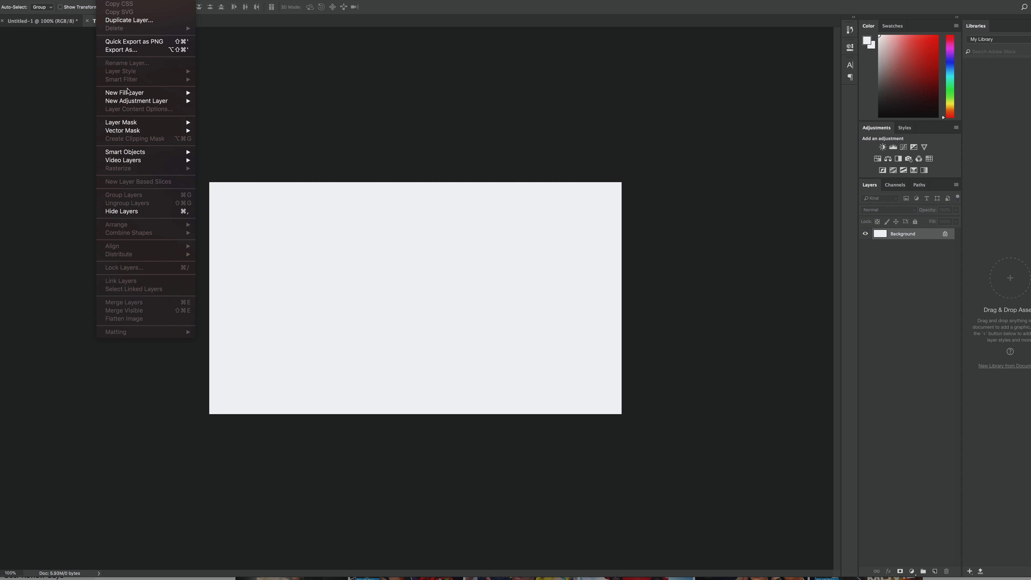
pyautogui.moveTo(129, 94)
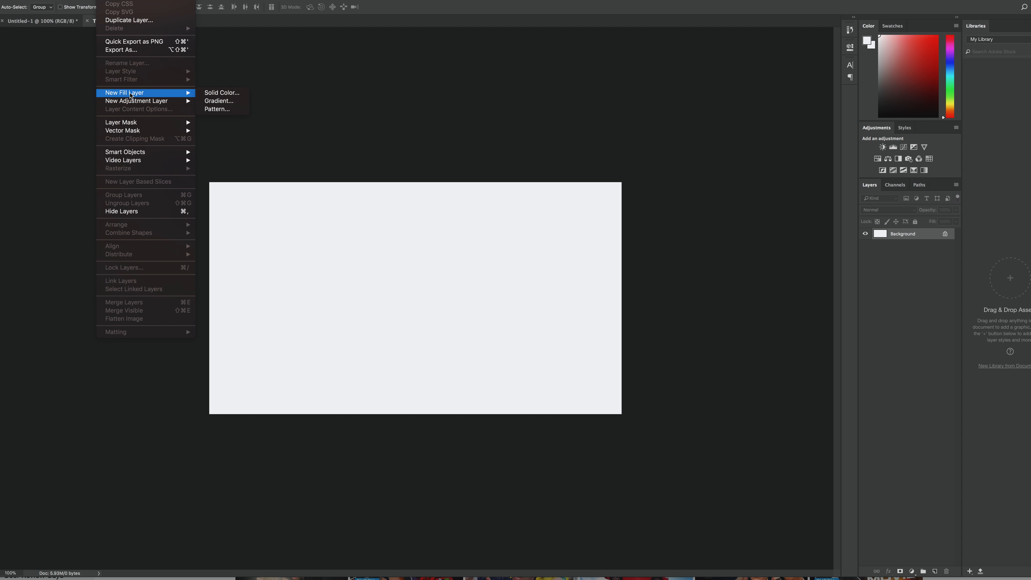
pyautogui.click(222, 93)
pyautogui.click(594, 251)
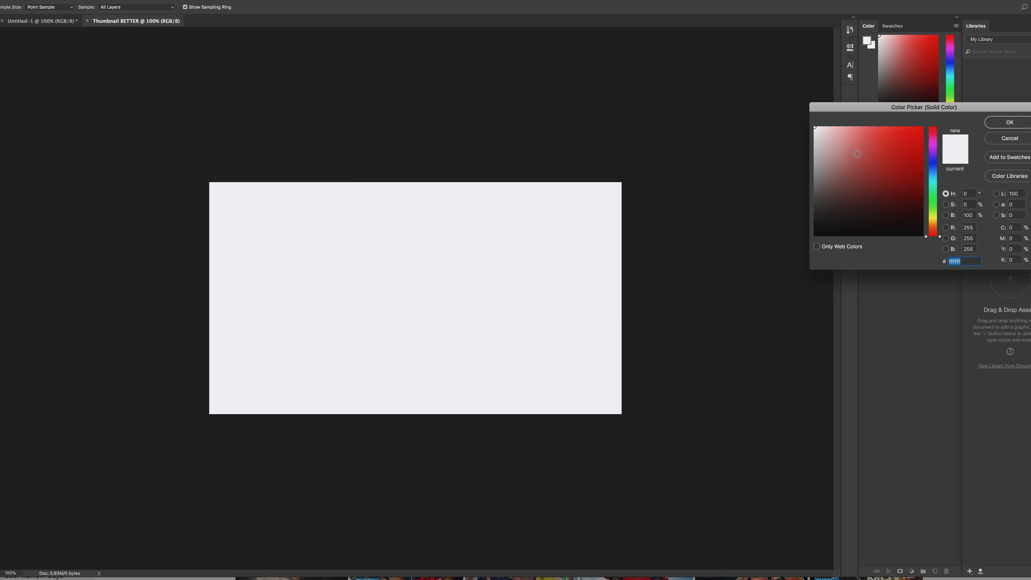
pyautogui.click(937, 224)
pyautogui.moveTo(909, 177); pyautogui.dragTo(870, 112)
pyautogui.moveTo(932, 221); pyautogui.dragTo(936, 226)
pyautogui.moveTo(869, 126); pyautogui.dragTo(878, 124)
pyautogui.moveTo(937, 226); pyautogui.dragTo(938, 229)
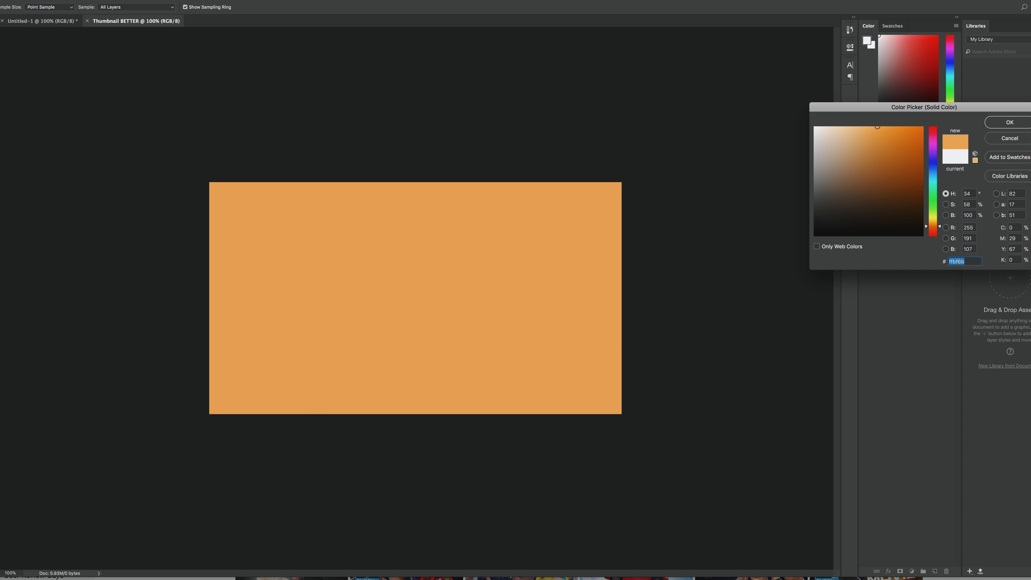
pyautogui.click(1009, 122)
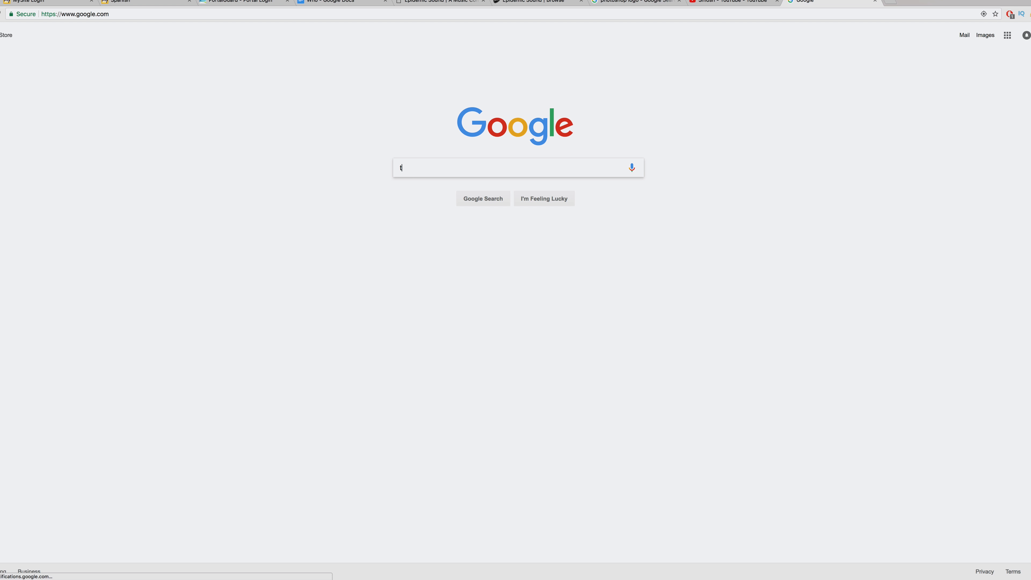
# Switch to Chrome and search Google Images for "texture"
pyautogui.write('tex')
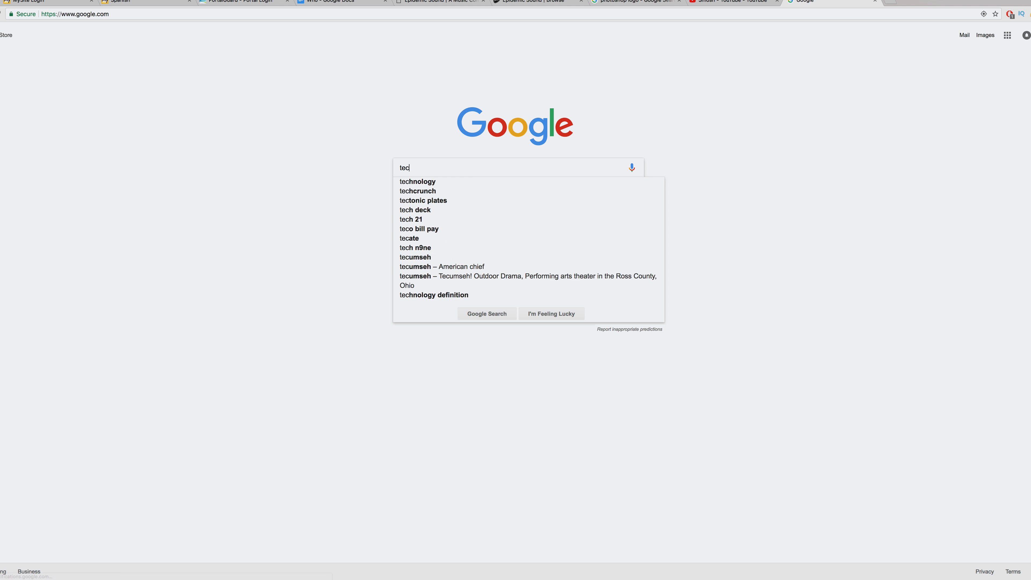
pyautogui.write('ture')
pyautogui.press('Return')
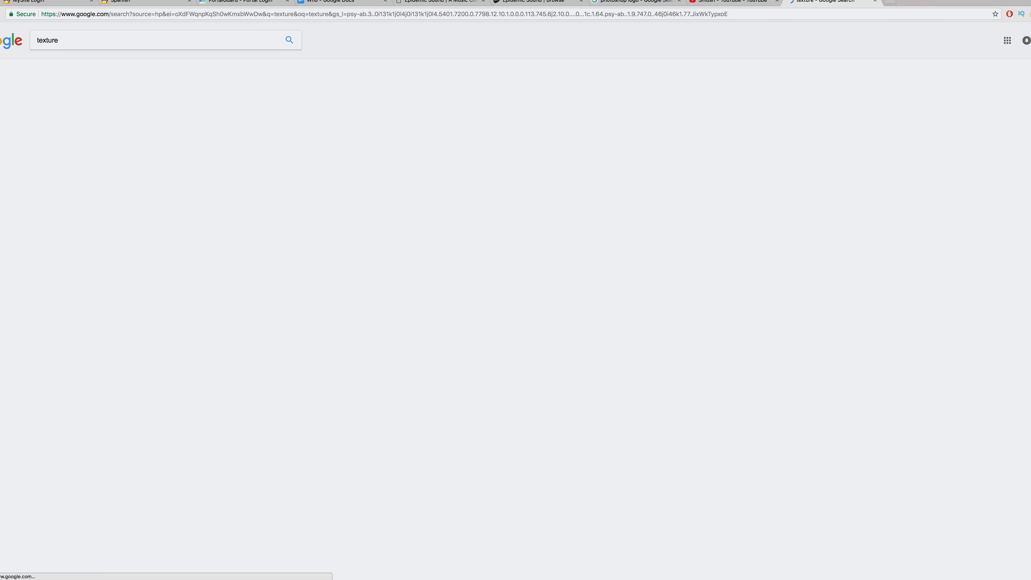
pyautogui.click(786, 571)
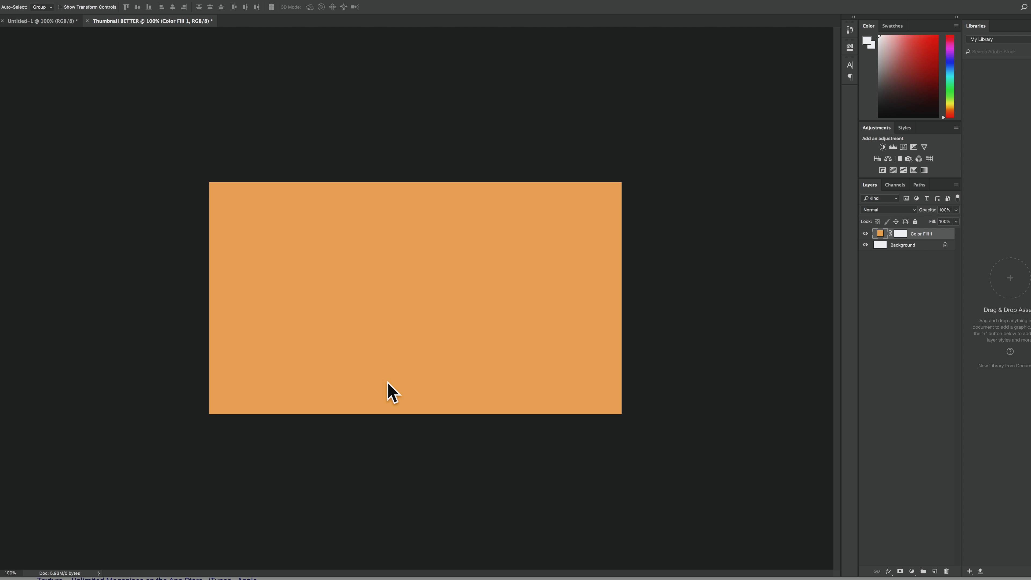
pyautogui.click(401, 571)
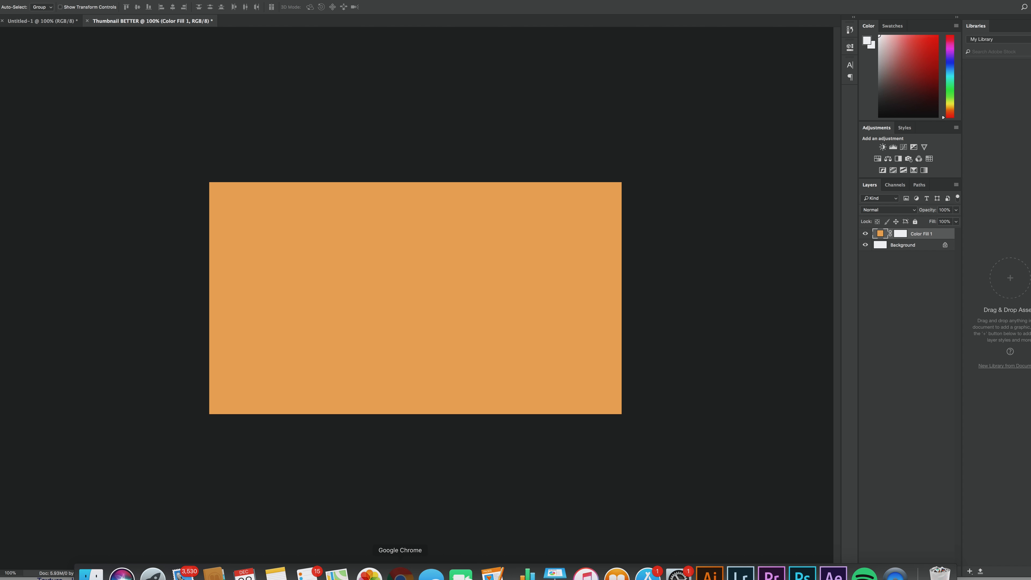
pyautogui.click(66, 65)
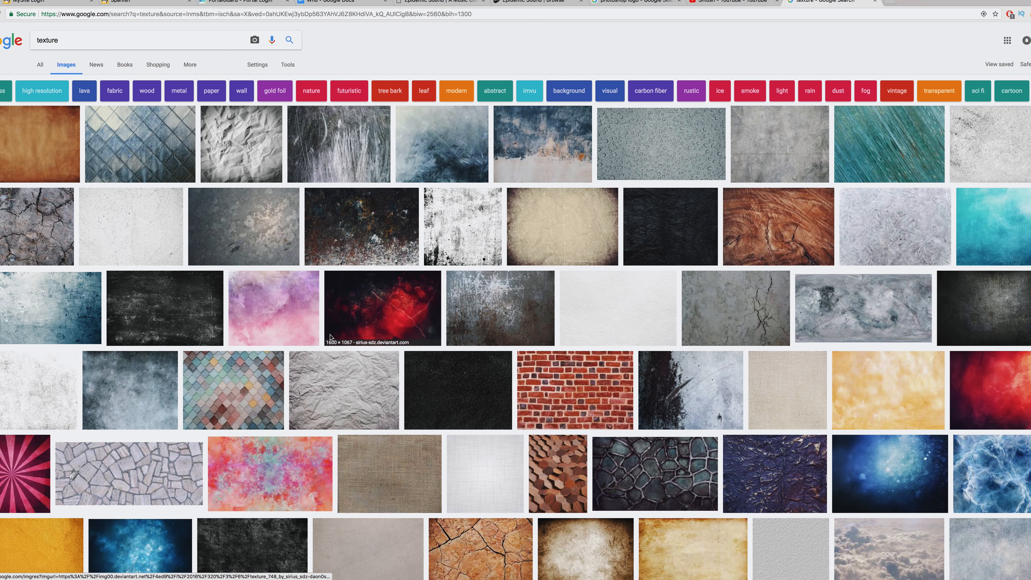
# Open the blue-grey "texture 140" image from the results and save it to the computer
pyautogui.click(448, 135)
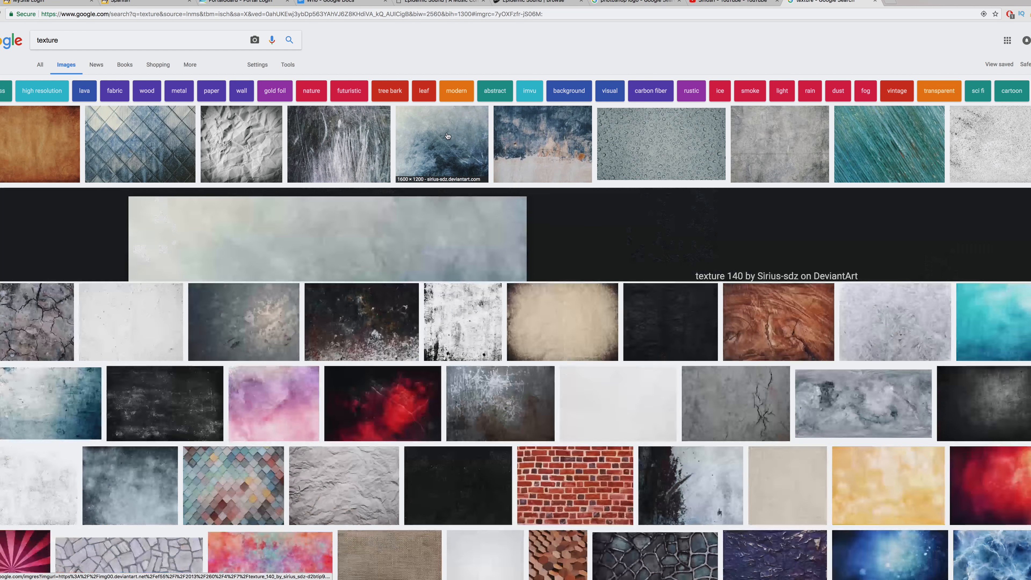
pyautogui.rightClick(365, 316)
pyautogui.click(405, 397)
# Switch to Photoshop and place the saved texture image above the orange fill, scaled up to cover the whole canvas
pyautogui.moveTo(707, 575)
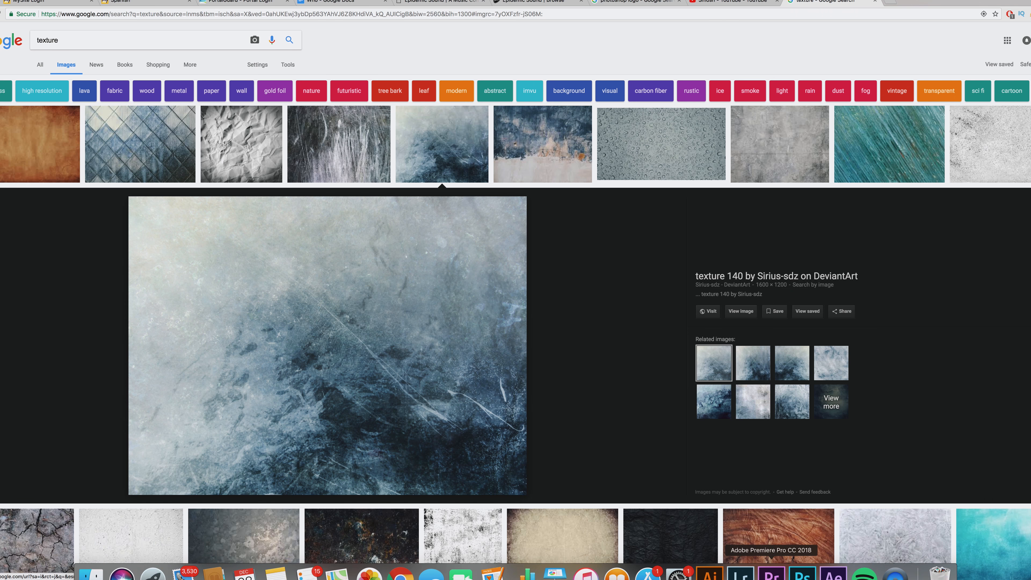
pyautogui.click(803, 574)
pyautogui.moveTo(136, 454); pyautogui.dragTo(361, 299)
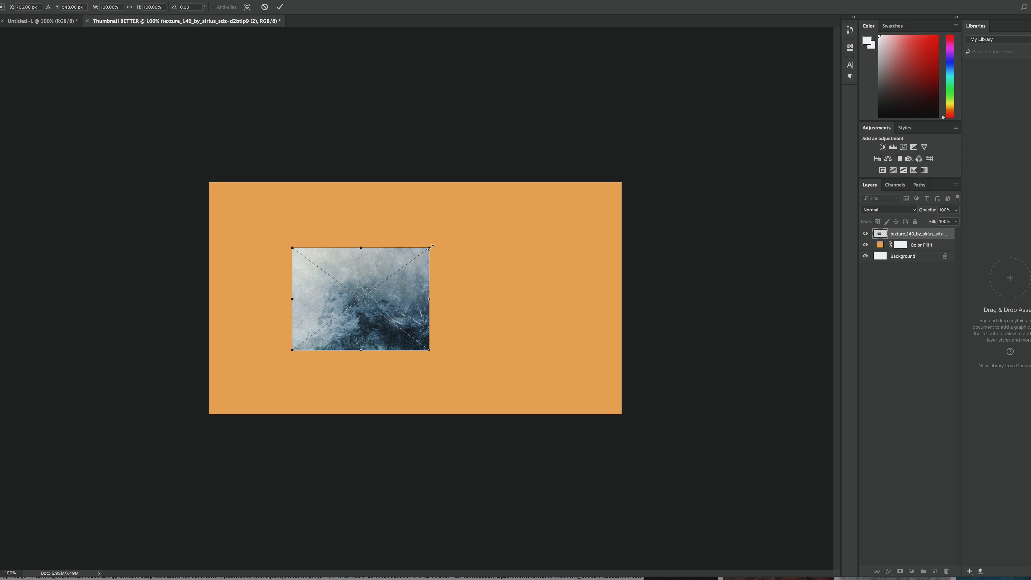
pyautogui.moveTo(431, 247); pyautogui.dragTo(763, 119)
pyautogui.moveTo(623, 194); pyautogui.dragTo(543, 299)
pyautogui.press('Return')
# Switch back to Chrome and search Google Images for "bokeh"
pyautogui.hotkey('ctrl', 'Up')
pyautogui.click(307, 167)
pyautogui.moveTo(96, 49); pyautogui.dragTo(2, 39)
pyautogui.write('bokeh')
pyautogui.press('Return')
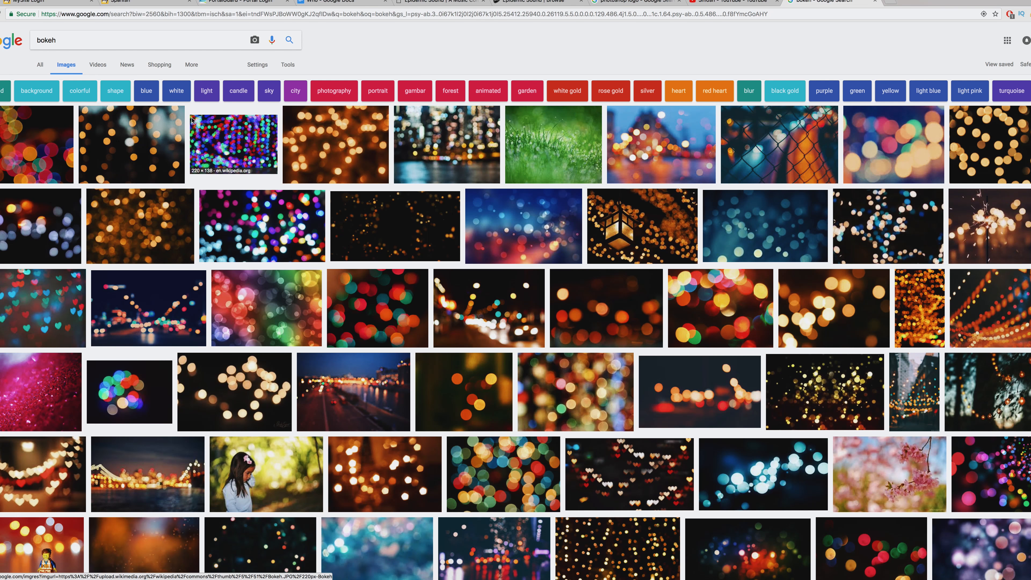
# Open the first bokeh result, with multicoloured light circles on black, and save the image to the computer
pyautogui.click(40, 144)
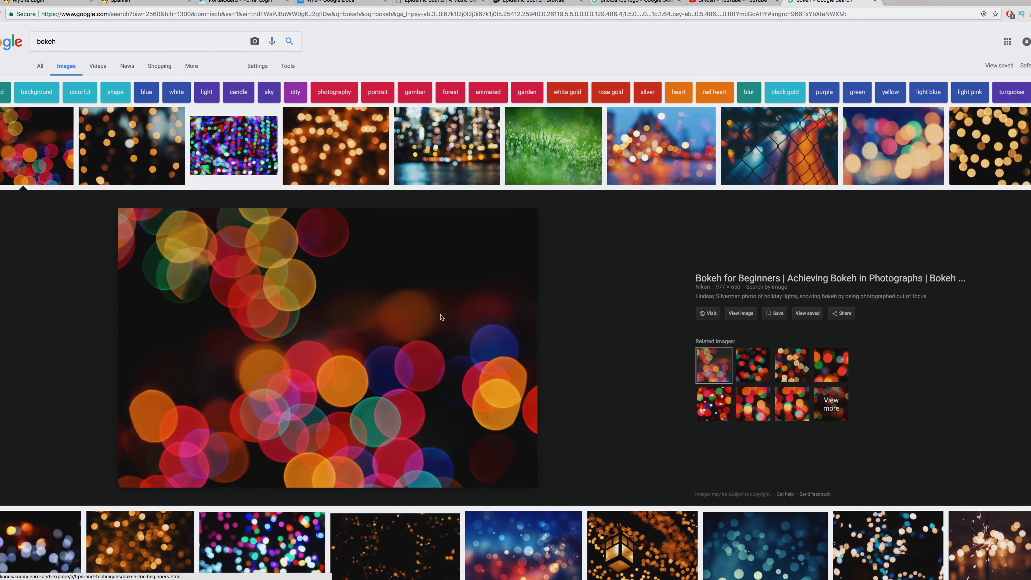
pyautogui.rightClick(438, 304)
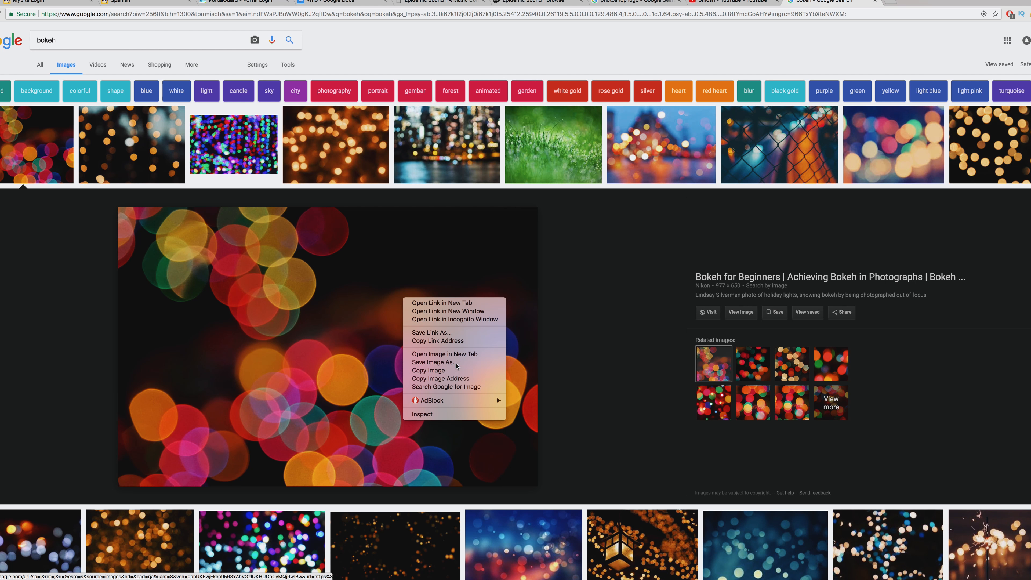
pyautogui.click(451, 359)
pyautogui.press('Return')
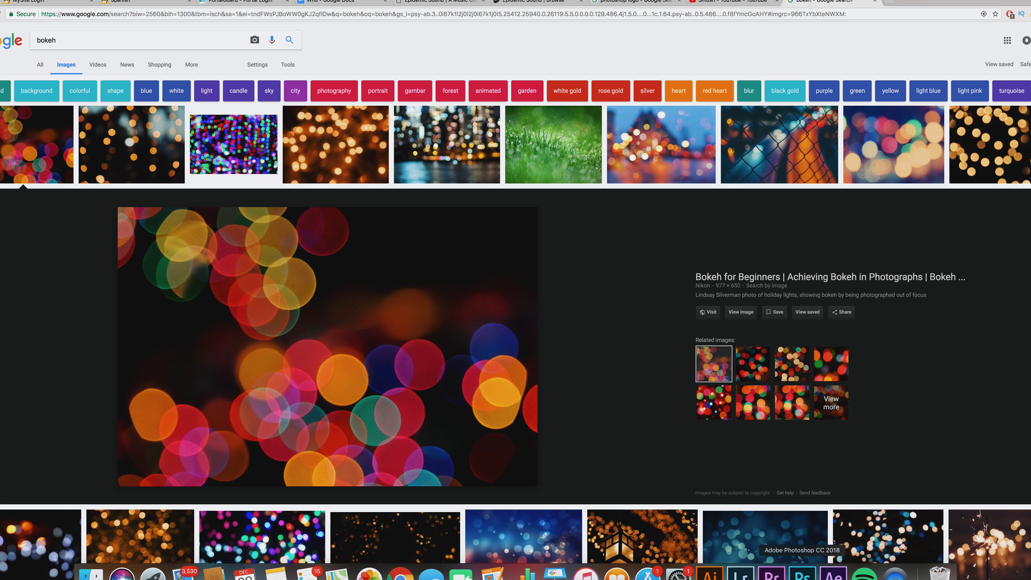
# Switch to Photoshop and place the saved bokeh image above the texture, enlarged to about 210% to cover the canvas
pyautogui.click(802, 573)
pyautogui.moveTo(67, 579); pyautogui.dragTo(399, 275)
pyautogui.moveTo(508, 199); pyautogui.dragTo(552, 270)
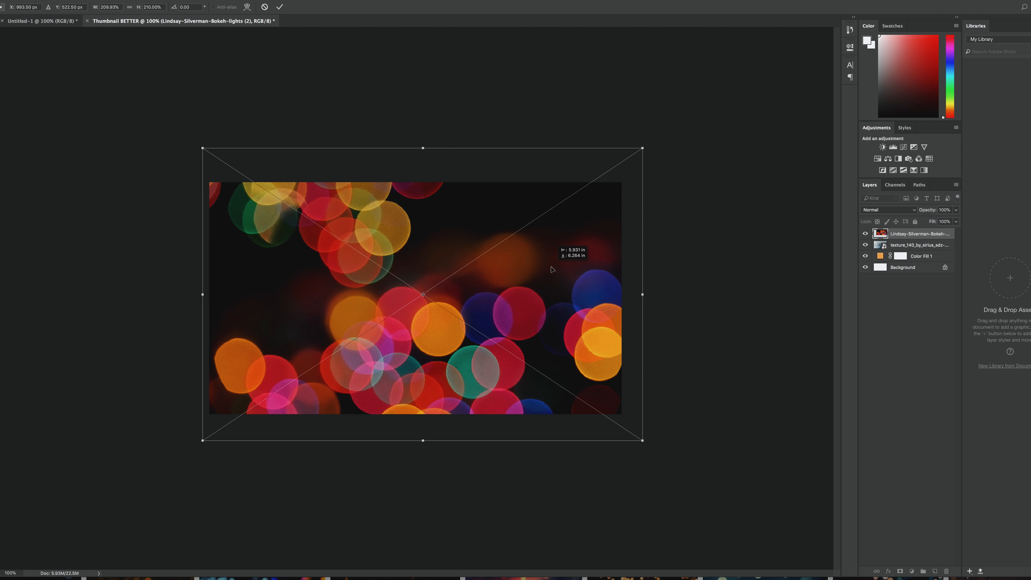
pyautogui.press('Return')
pyautogui.moveTo(548, 280); pyautogui.dragTo(547, 280)
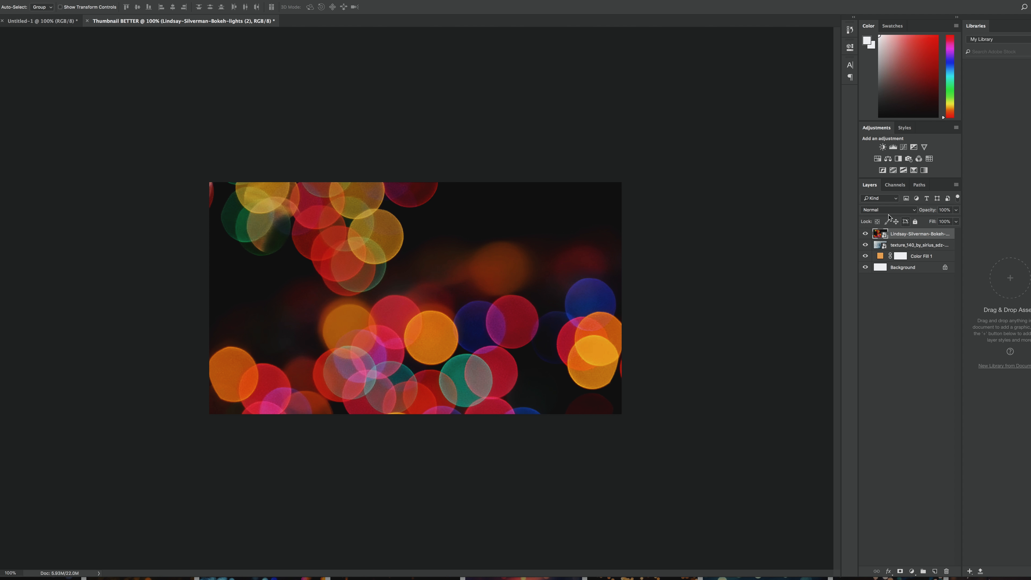
# Try the Screen and Lighter Color blend modes on the bokeh layer and settle on Screen
pyautogui.click(900, 213)
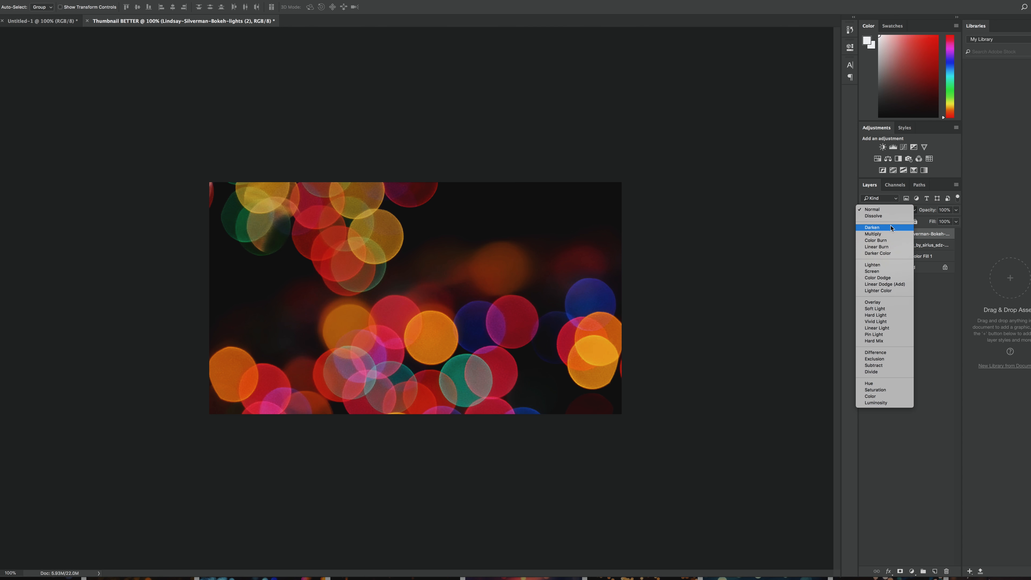
pyautogui.click(884, 272)
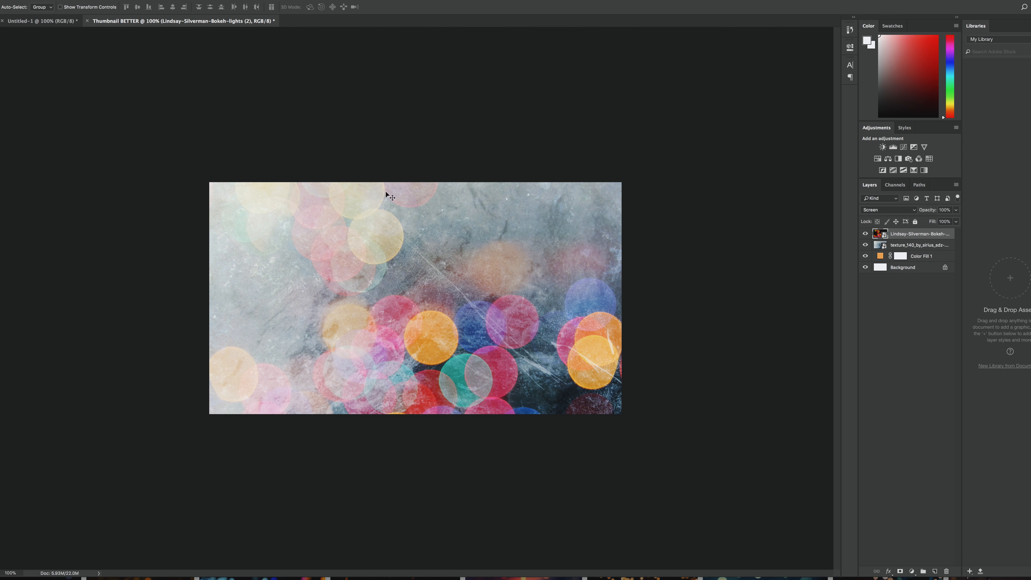
pyautogui.click(895, 210)
pyautogui.click(897, 220)
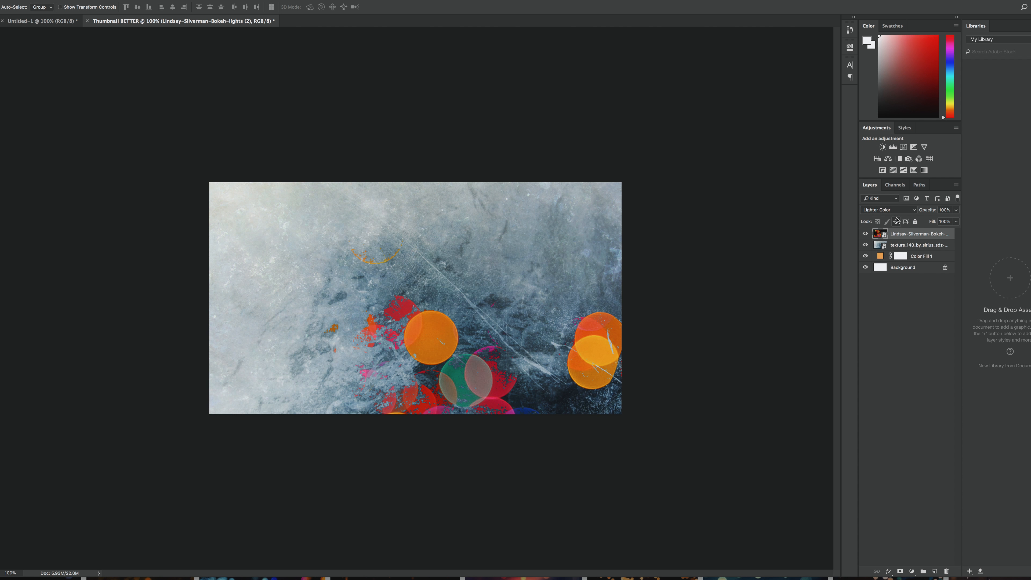
pyautogui.click(896, 210)
pyautogui.click(897, 185)
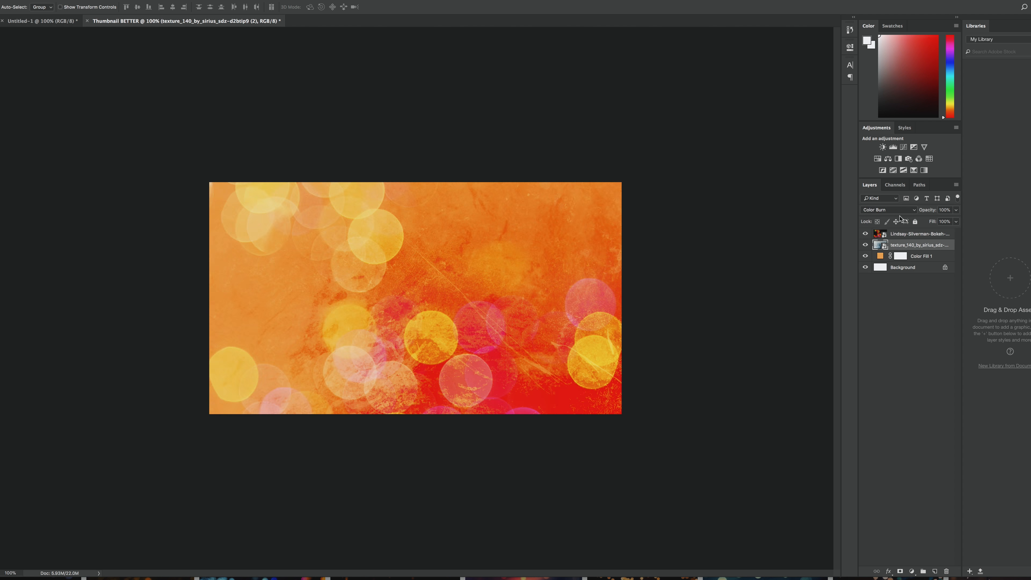
# Cycle the texture layer's blend mode through Linear Burn and Darken, ending on Lighten
pyautogui.click(900, 215)
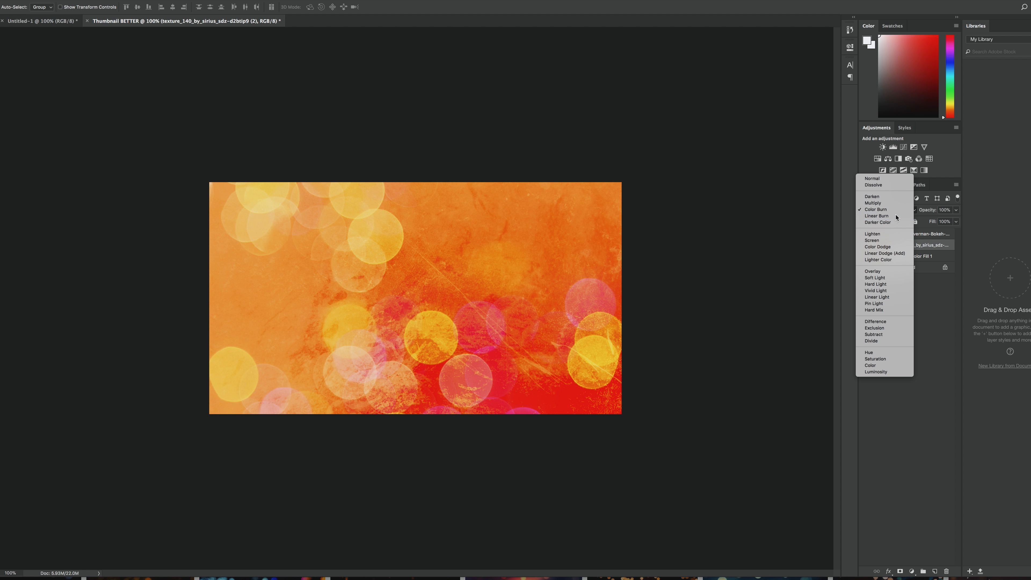
pyautogui.click(900, 216)
pyautogui.click(901, 215)
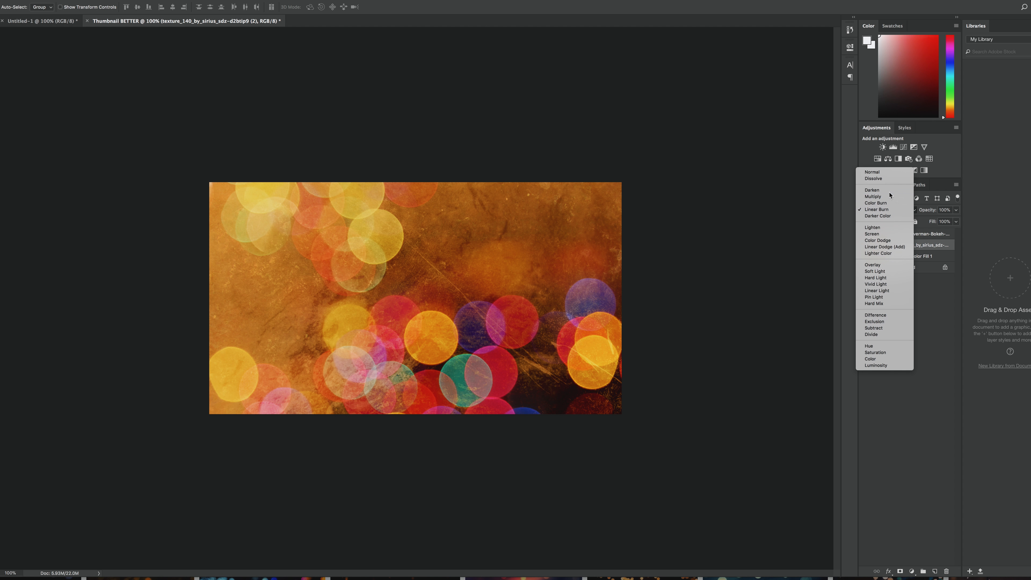
pyautogui.click(875, 189)
pyautogui.click(896, 210)
pyautogui.click(883, 247)
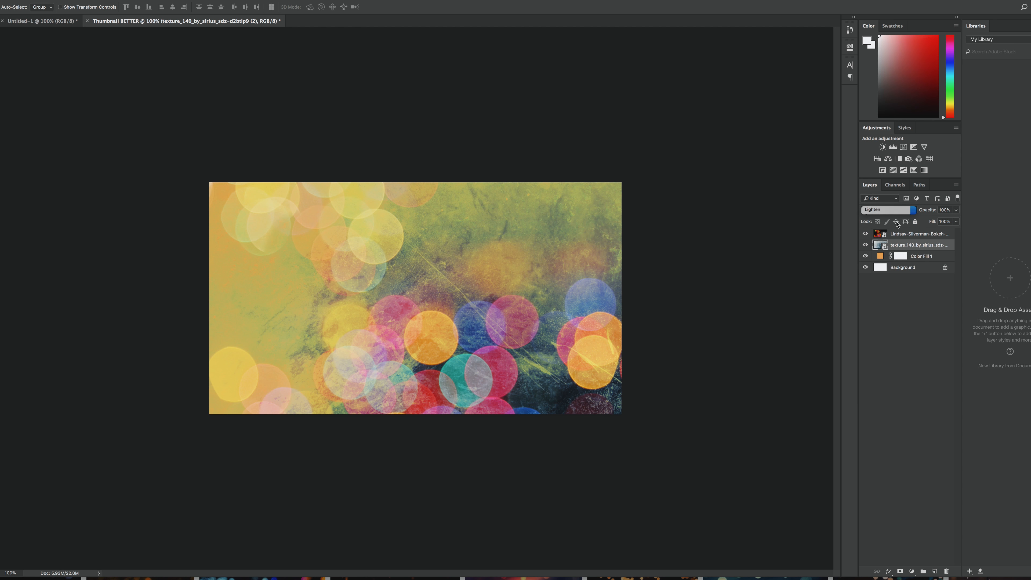
# Set the texture layer's blend mode to Color Burn
pyautogui.click(898, 211)
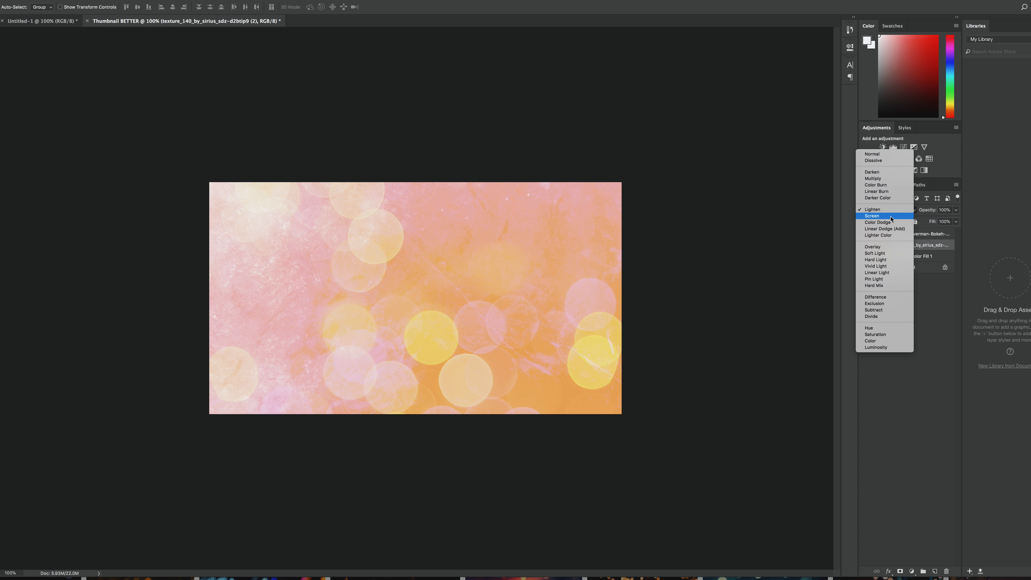
pyautogui.click(882, 186)
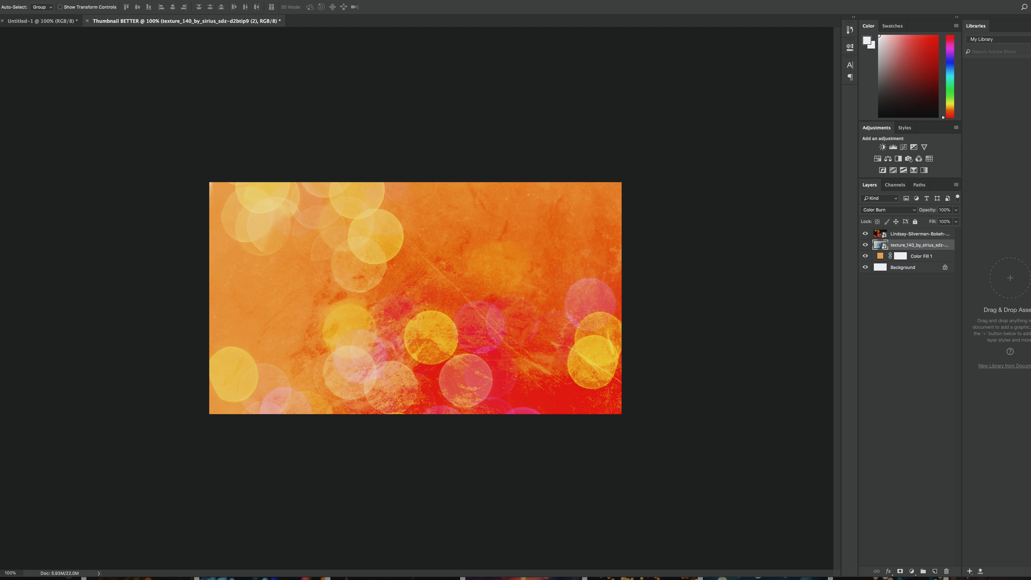
# Add the white title text "THUMBNAILS" in the brush-style RoflTaste font, just left of the canvas centre
pyautogui.press('t')
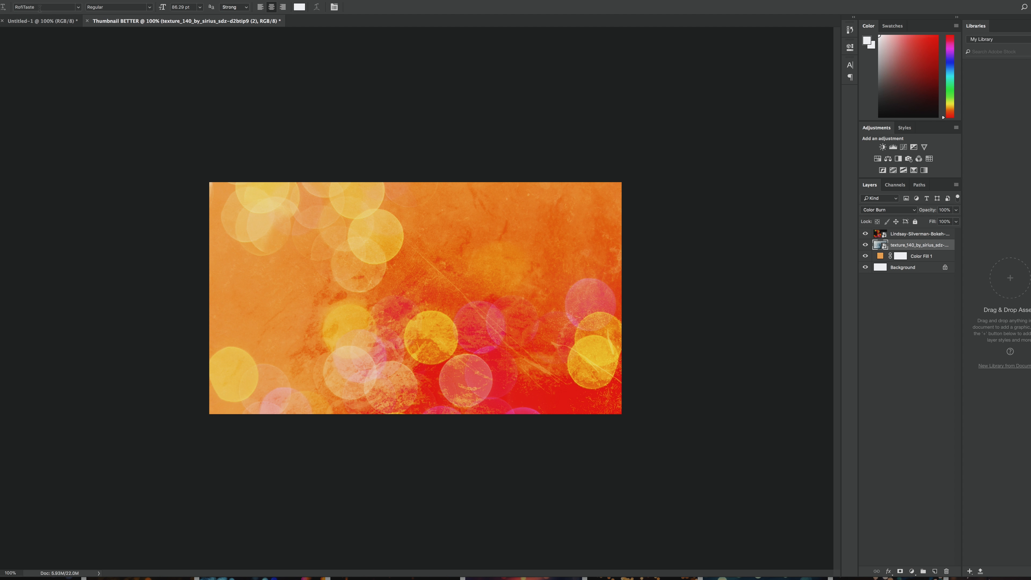
pyautogui.click(338, 278)
pyautogui.write('THUMN')
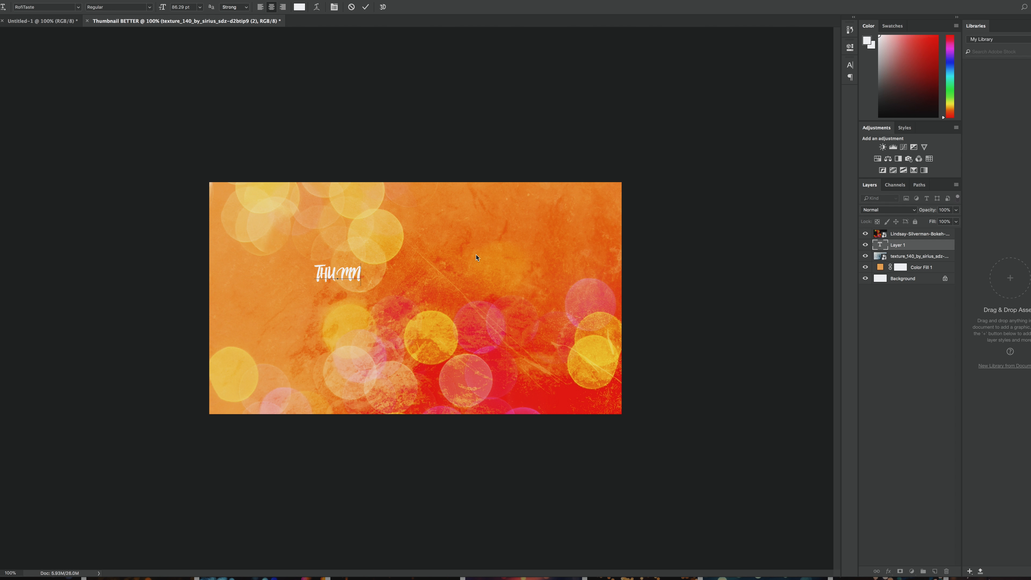
pyautogui.write('AILS')
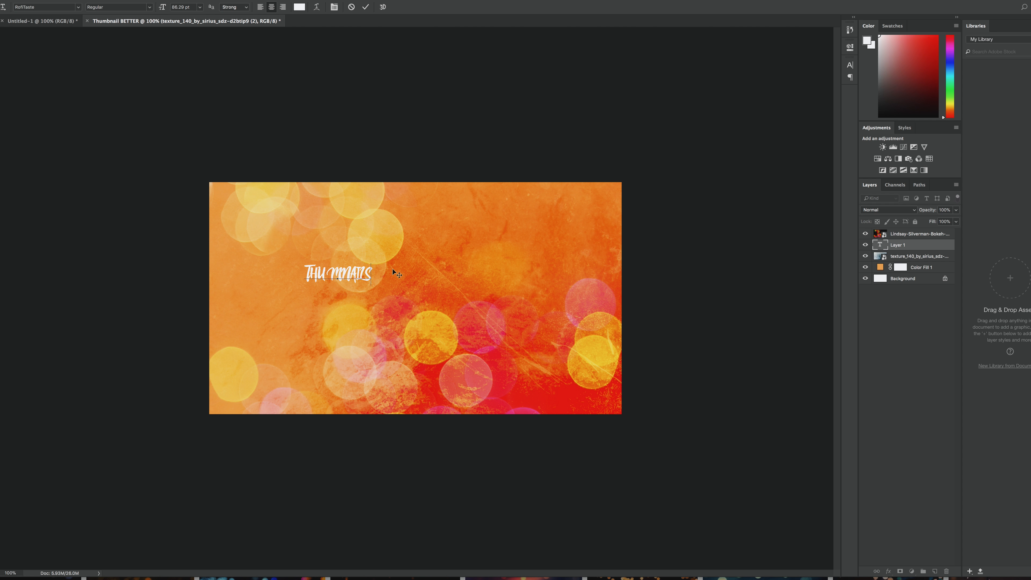
pyautogui.click(345, 273)
pyautogui.write('B')
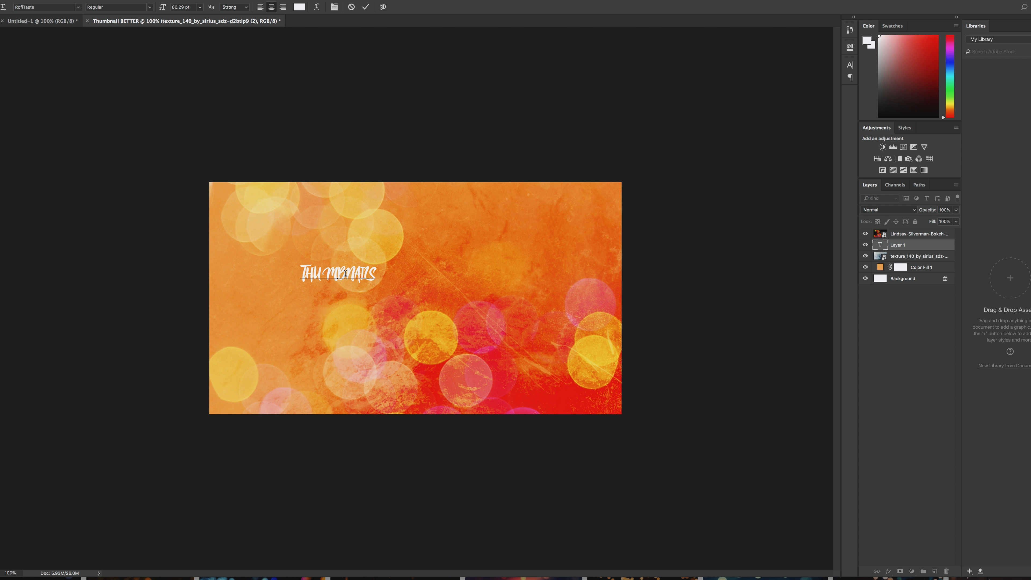
pyautogui.press('super+Return')
# Enlarge the THUMBNAILS text to about 265 pt and place it just below the middle of the canvas
pyautogui.press('v')
pyautogui.moveTo(374, 279); pyautogui.dragTo(521, 324)
pyautogui.press('super+t')
pyautogui.press('Return')
# Add a second text layer reading "MAKE BETTER" in Futura Medium Italic above THUMBNAILS
pyautogui.press('t')
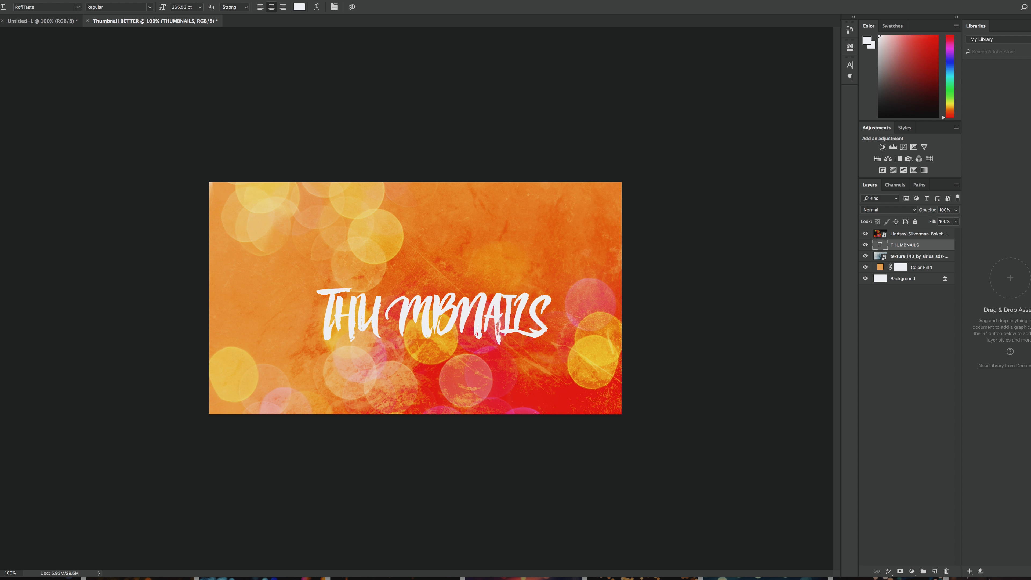
pyautogui.click(318, 227)
pyautogui.click(50, 10)
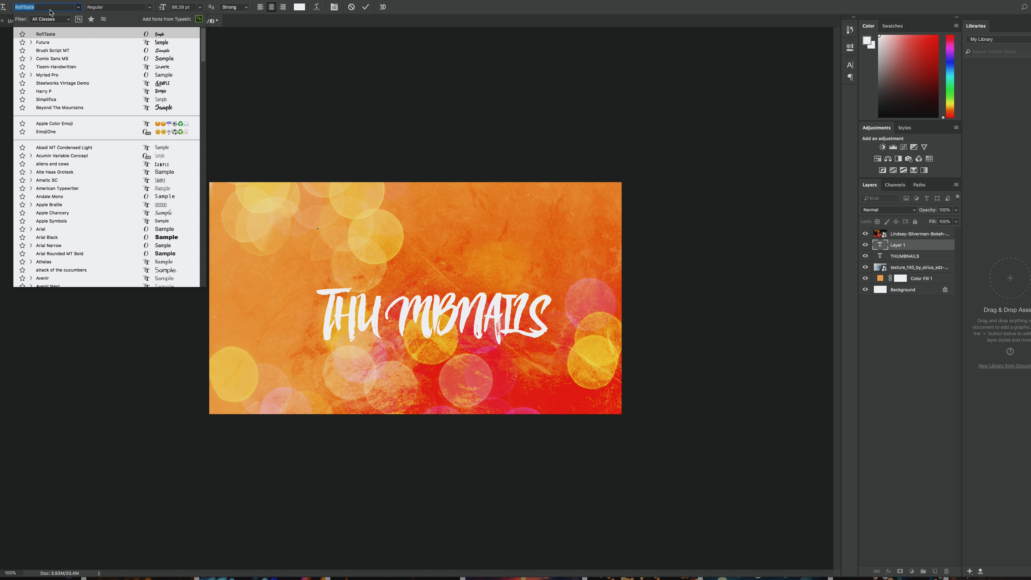
pyautogui.write('fut')
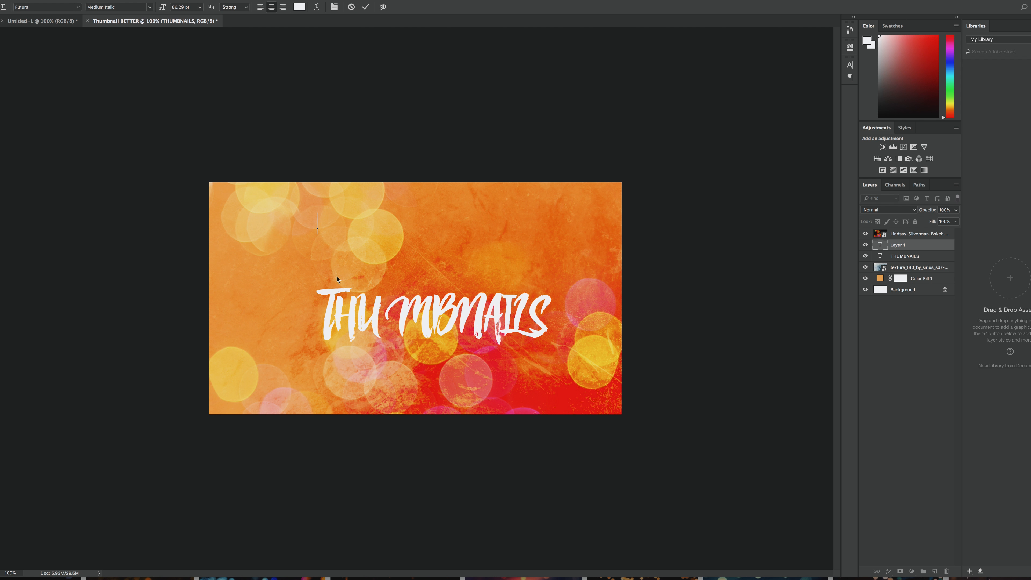
pyautogui.write('MAKE BETTER')
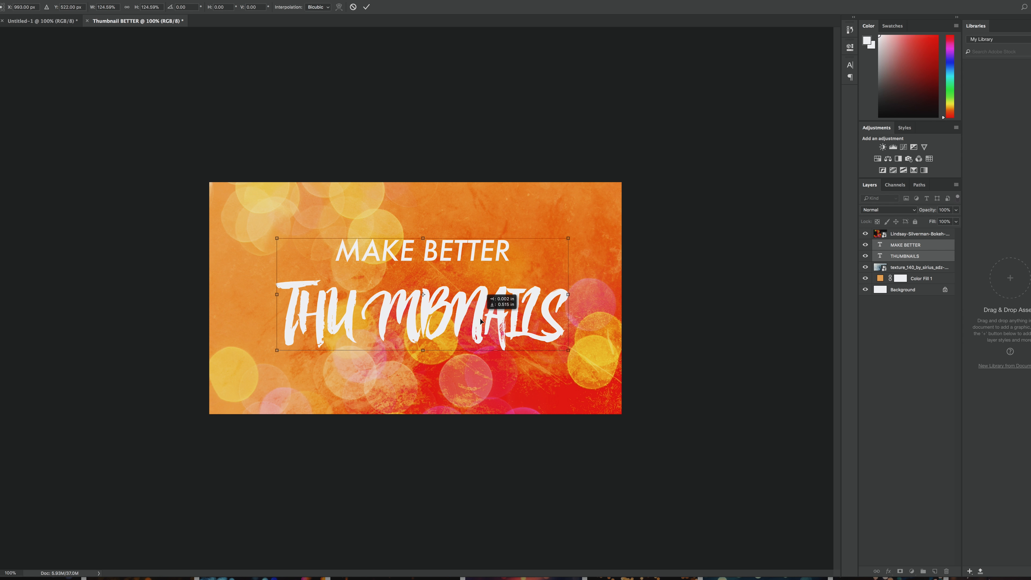
# Enlarge both text layers to about 125% near the canvas centre and move MAKE BETTER down closer to THUMBNAILS
pyautogui.moveTo(480, 318); pyautogui.dragTo(480, 328)
pyautogui.press('Return')
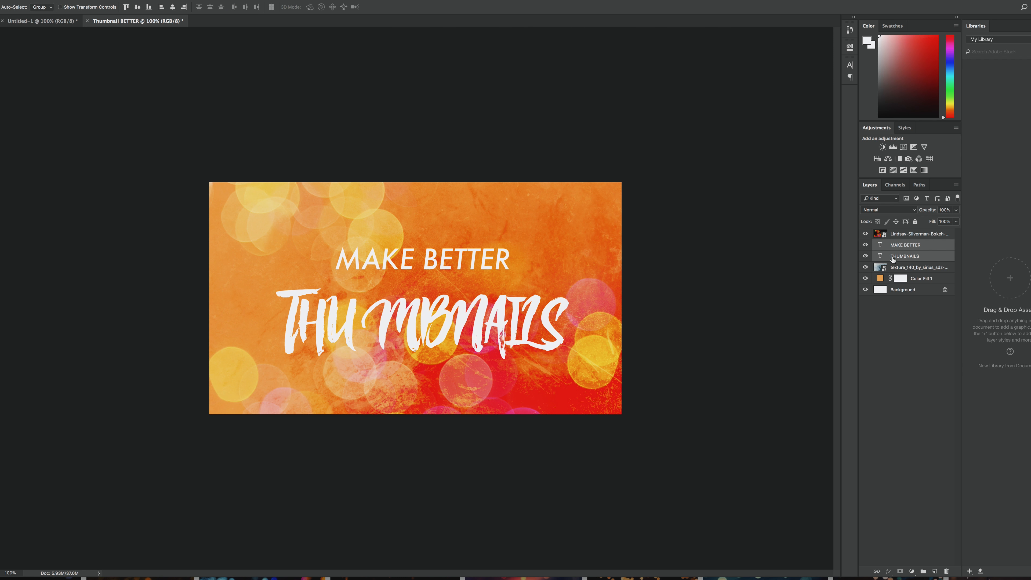
pyautogui.click(906, 254)
pyautogui.click(906, 245)
pyautogui.moveTo(484, 261); pyautogui.dragTo(483, 270)
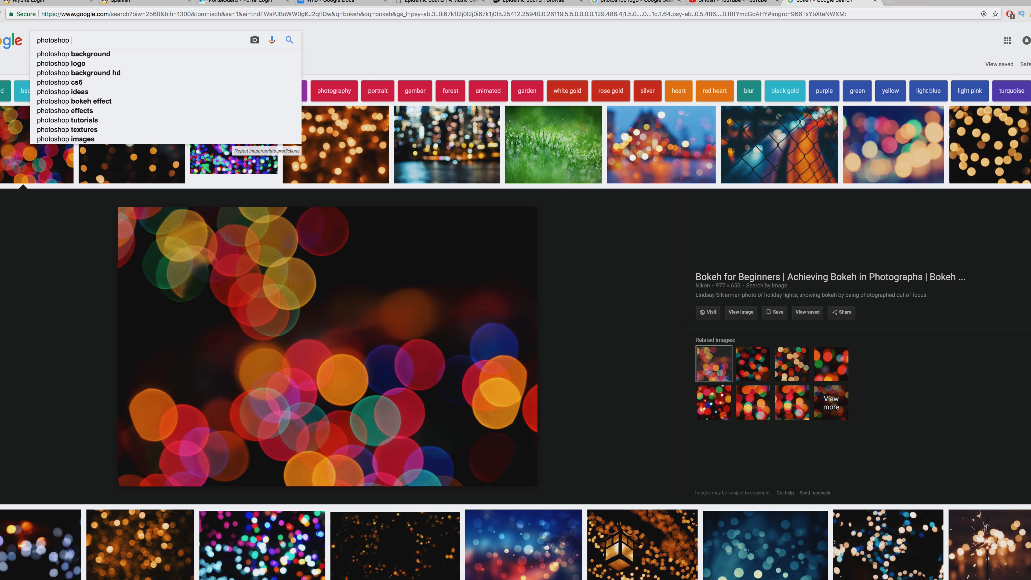
# Search Google Images for "photoshop logo" and save the large square Photoshop CC logo to the computer
pyautogui.write('logo')
pyautogui.press('Return')
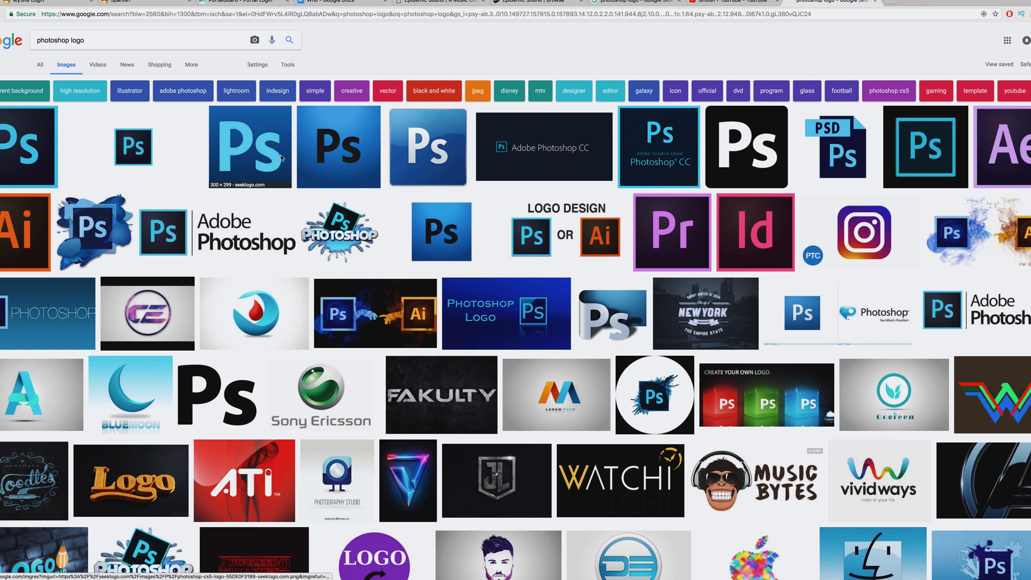
pyautogui.click(30, 150)
pyautogui.rightClick(378, 337)
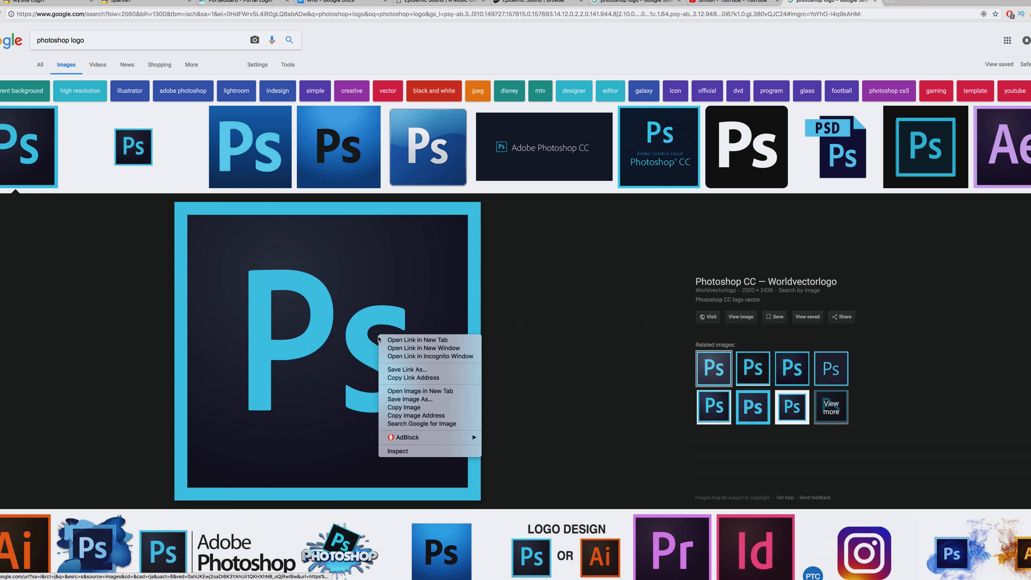
pyautogui.click(421, 399)
pyautogui.press('Return')
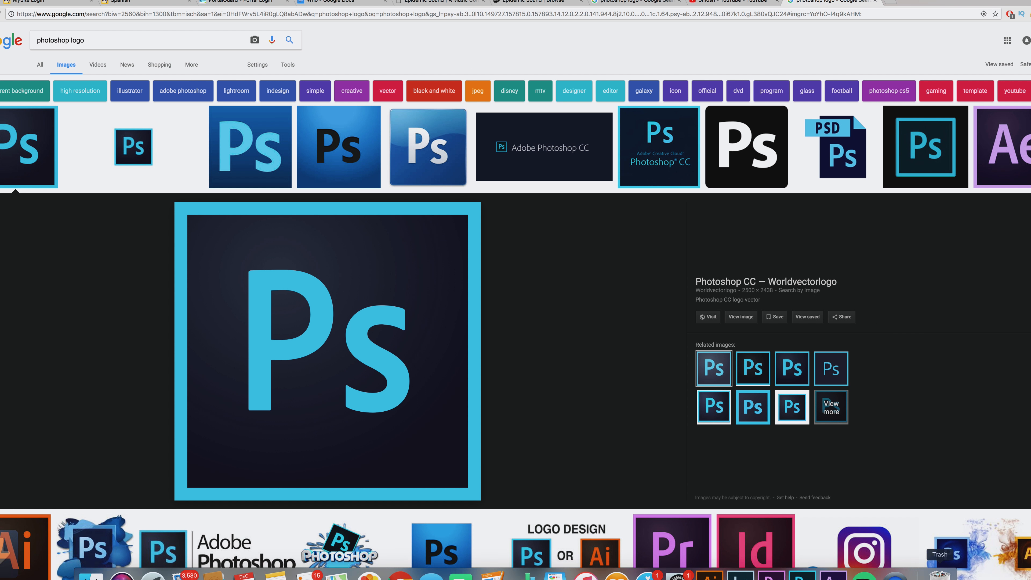
# Switch to Photoshop and place the saved photoshop-cc logo, scaled to about 9%, in the upper-left corner of the canvas
pyautogui.click(803, 573)
pyautogui.moveTo(207, 391); pyautogui.dragTo(298, 253)
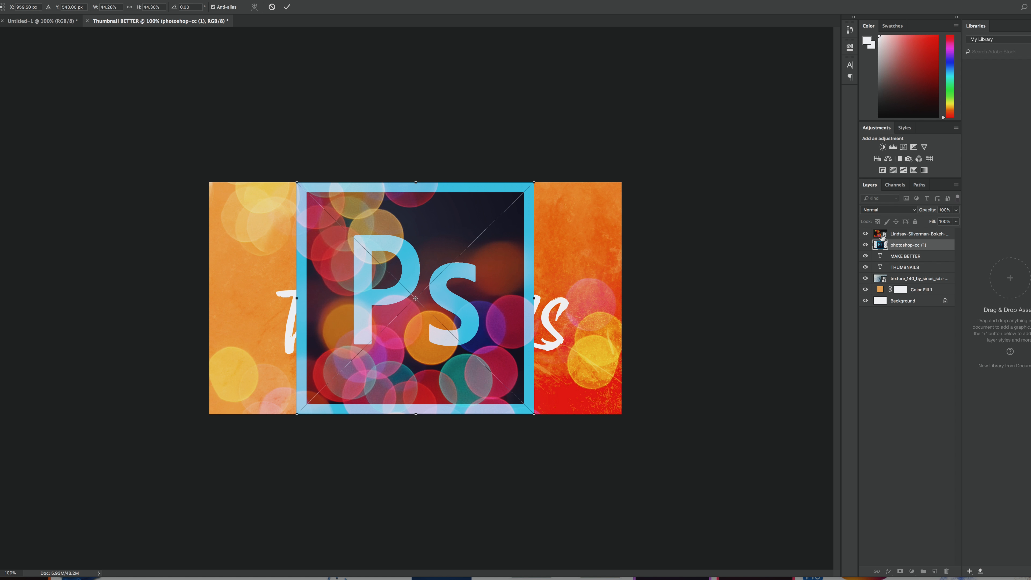
pyautogui.moveTo(536, 182); pyautogui.dragTo(242, 226)
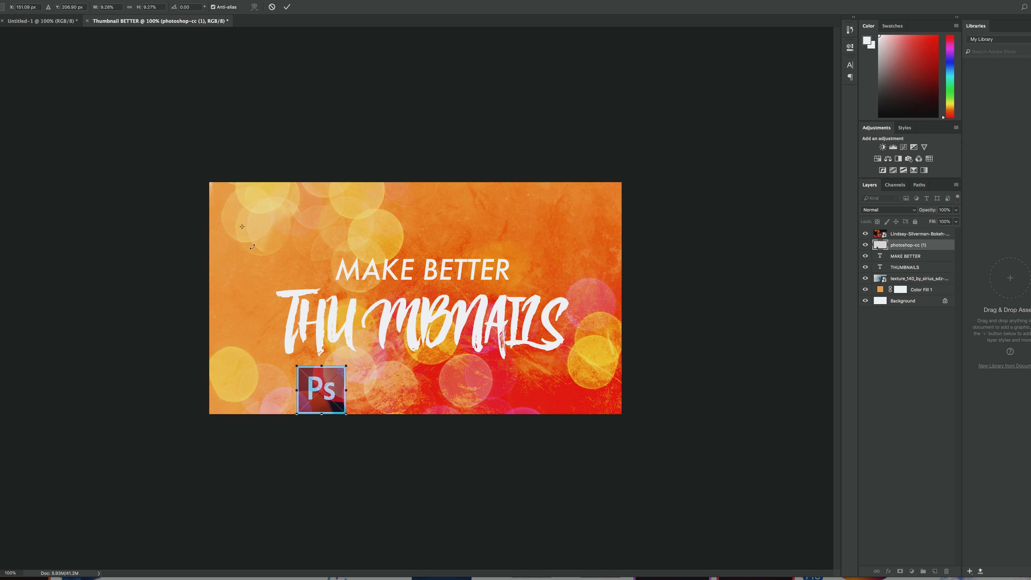
pyautogui.moveTo(318, 383); pyautogui.dragTo(240, 212)
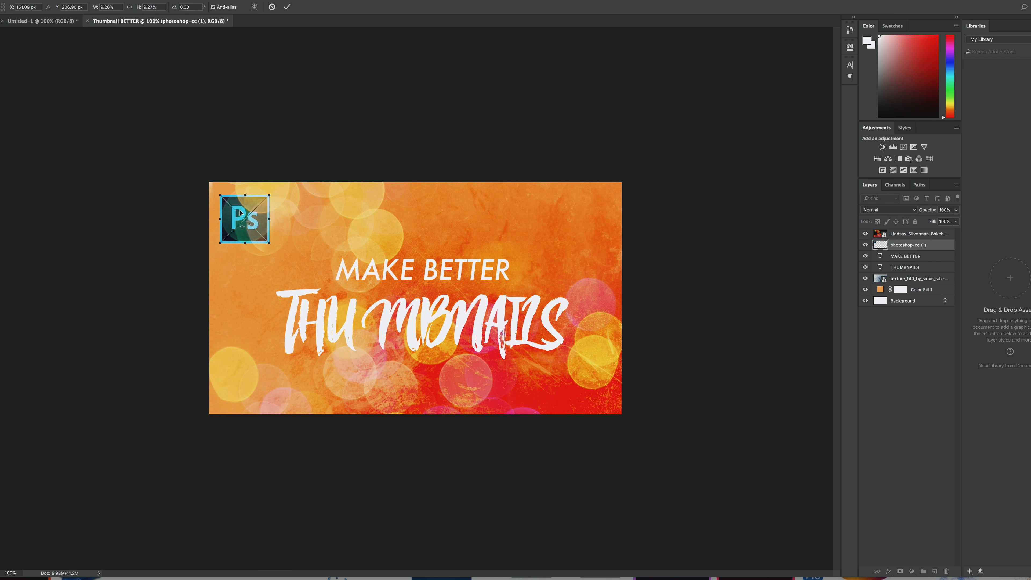
pyautogui.press('Return')
# Move the logo layer above the bokeh layer and shift the logo slightly to the right on the canvas
pyautogui.moveTo(898, 245); pyautogui.dragTo(899, 233)
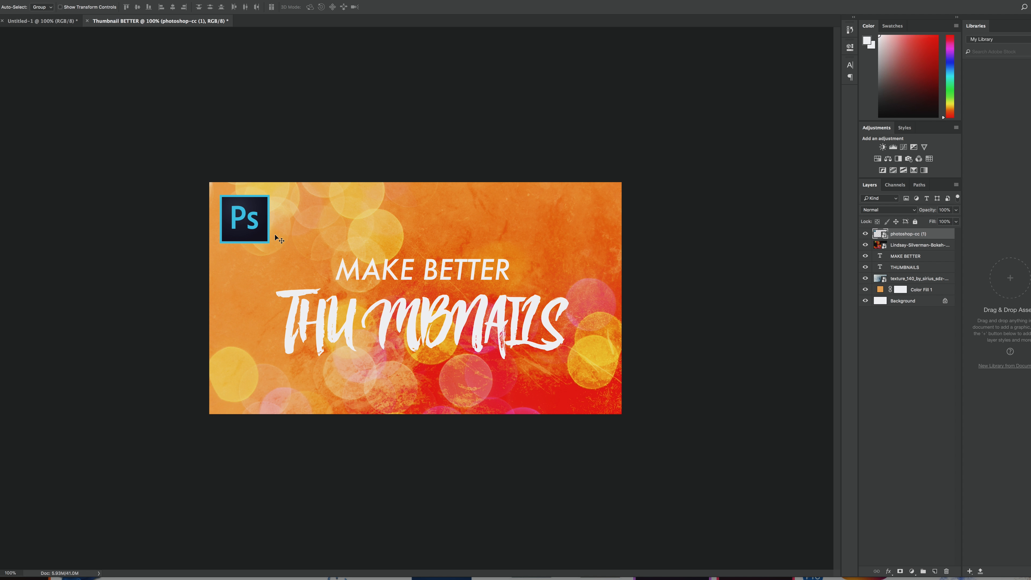
pyautogui.moveTo(262, 232); pyautogui.dragTo(268, 232)
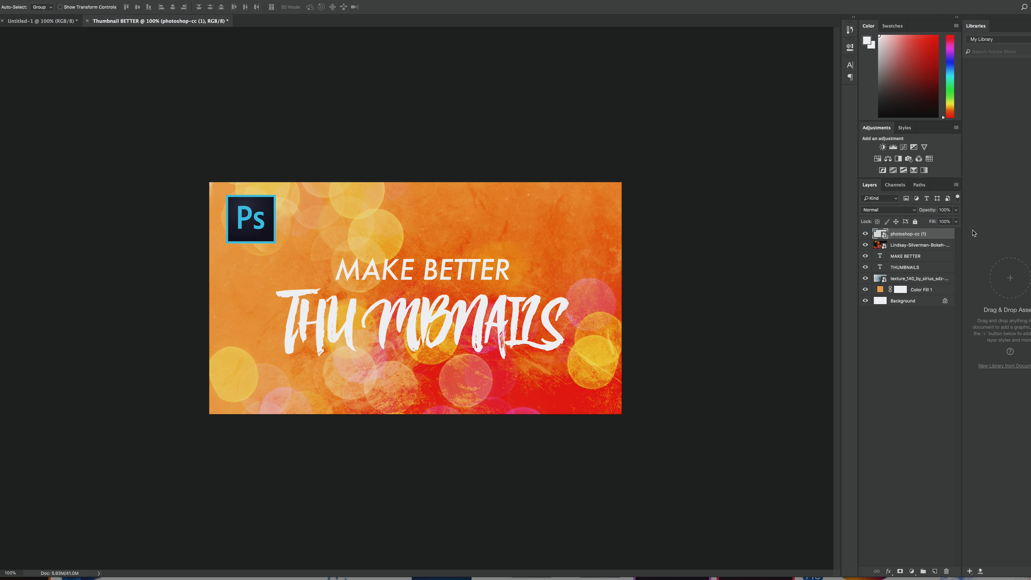
# Select both text layers and shift them together slightly left to centre them on the canvas
pyautogui.click(917, 256)
pyautogui.keyDown('shift'); pyautogui.click(916, 267); pyautogui.keyUp('shift')
pyautogui.hotkey('ctrl', 't')
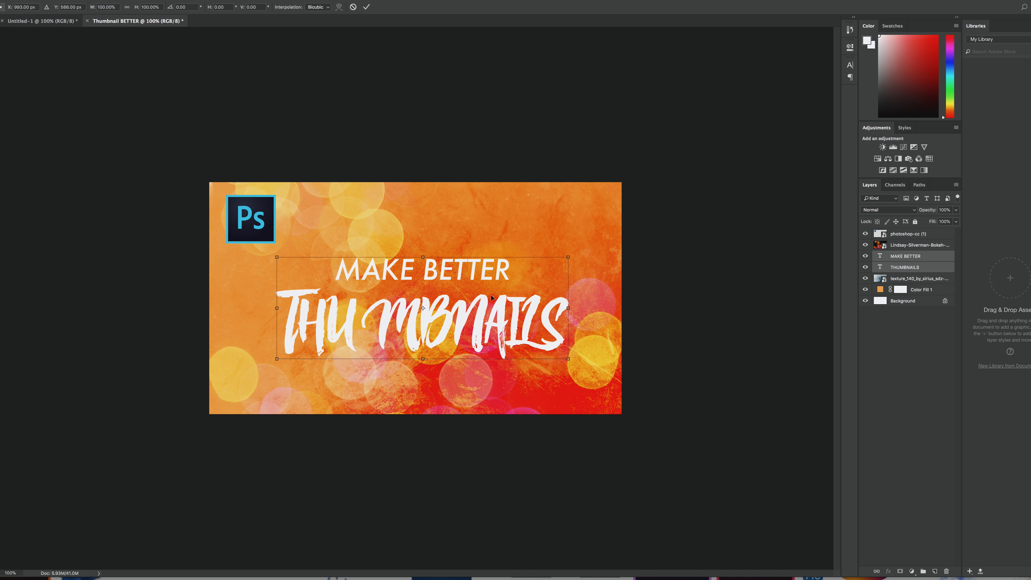
pyautogui.moveTo(476, 306); pyautogui.dragTo(468, 313)
pyautogui.press('Return')
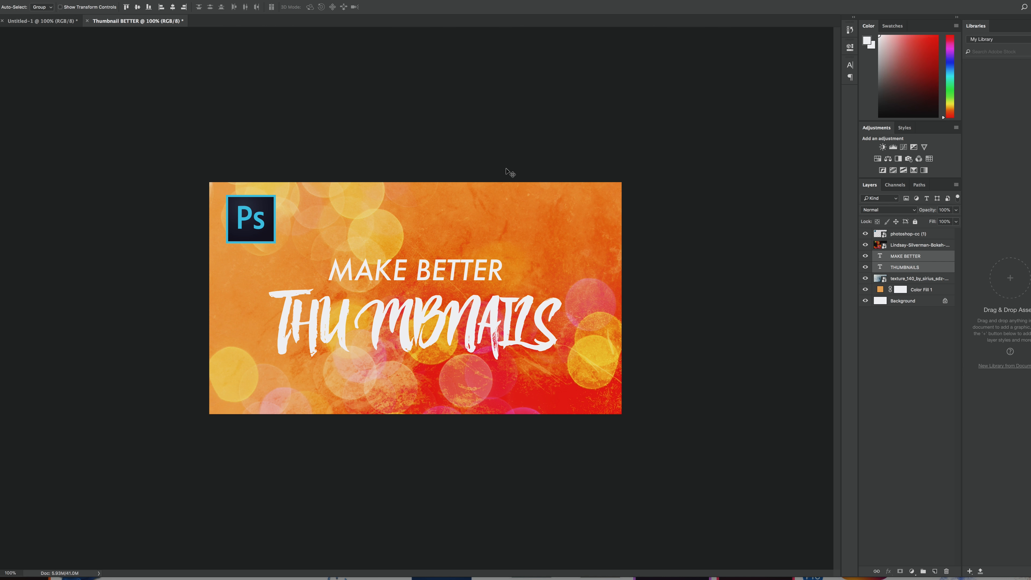
# Move the bokeh layer below both text layers, directly above the texture layer
pyautogui.doubleClick(911, 246)
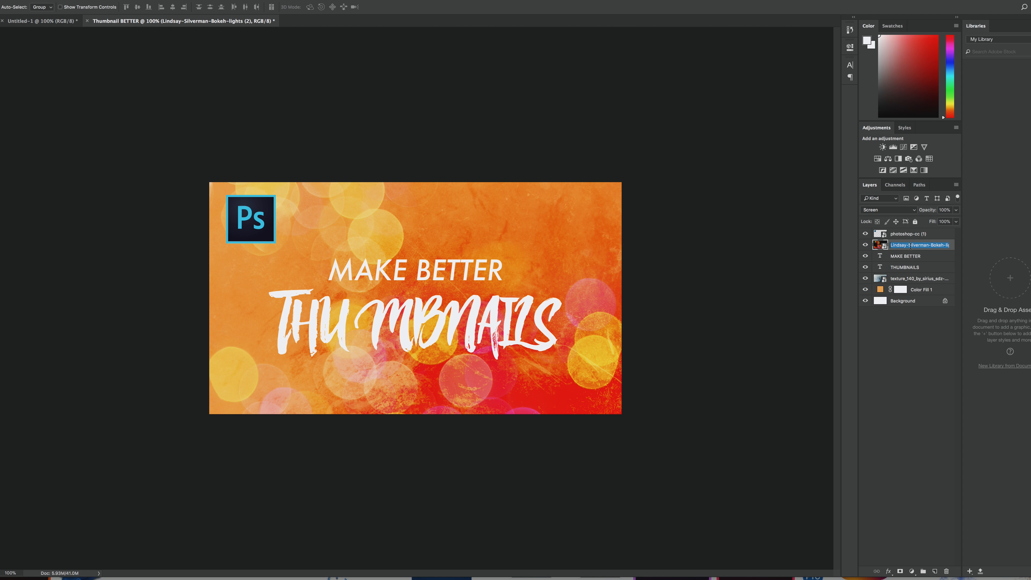
pyautogui.click(980, 240)
# Hide the texture and bokeh layers and show them again one at a time to compare the background with and without them
pyautogui.click(866, 279)
pyautogui.click(865, 268)
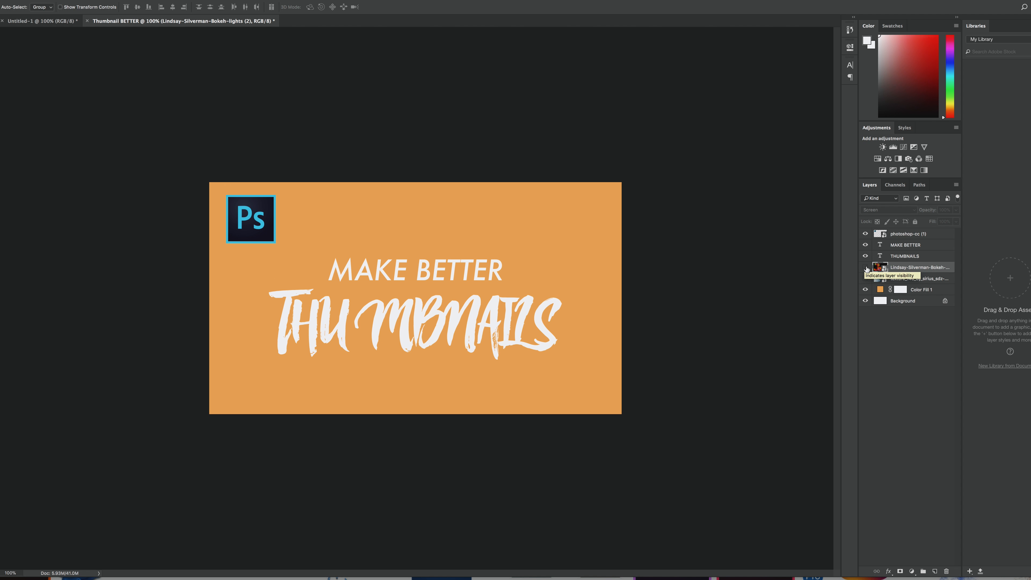
pyautogui.click(866, 268)
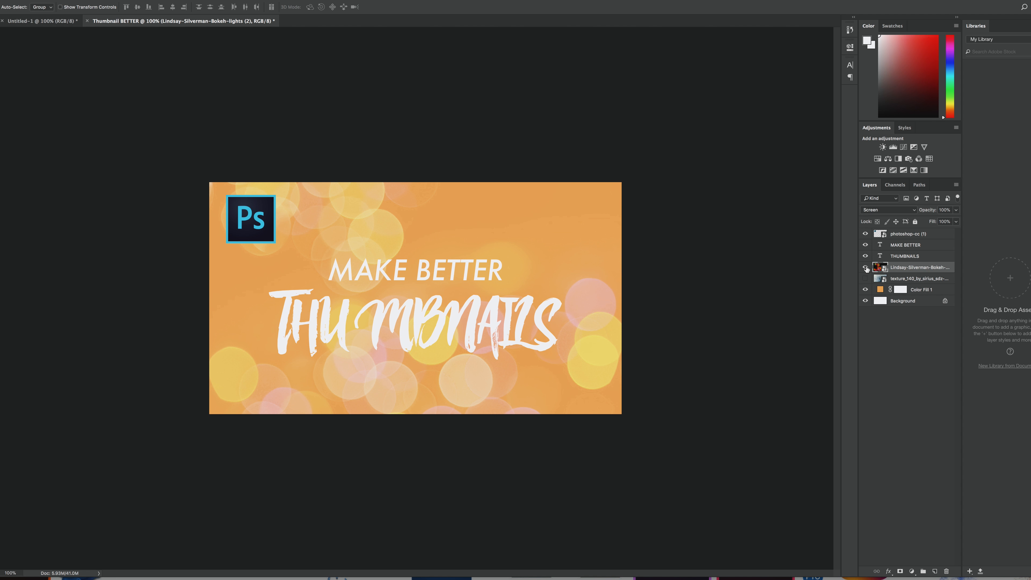
pyautogui.click(866, 279)
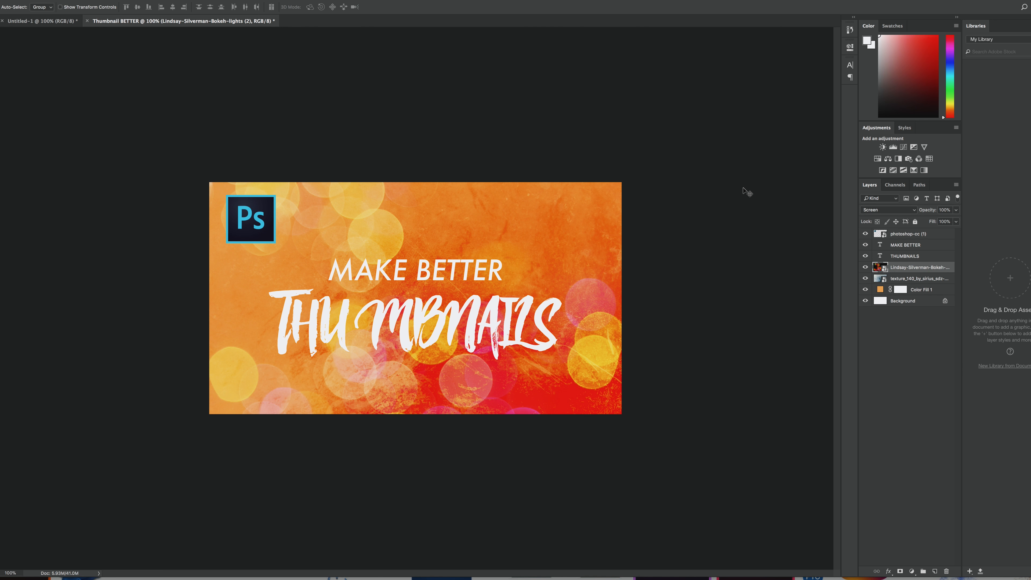
# Start an Export As of the thumbnail and choose JPG as the file format
pyautogui.click(44, 0)
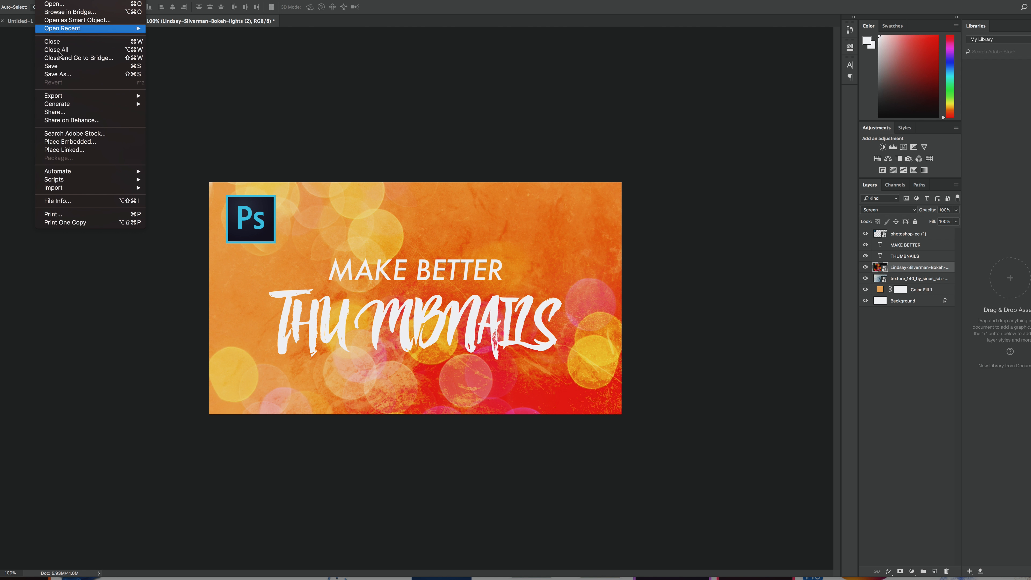
pyautogui.moveTo(73, 97)
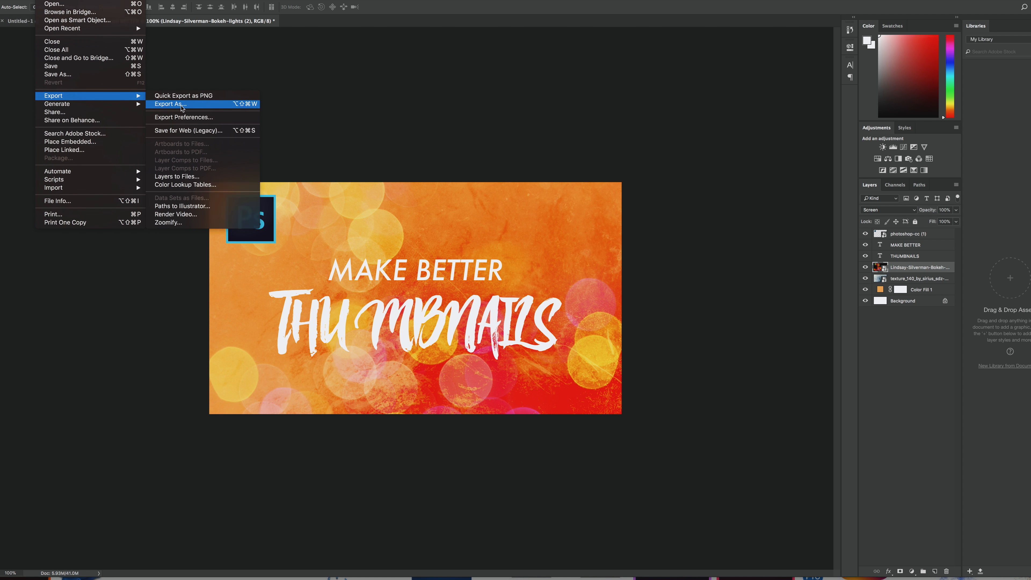
pyautogui.click(170, 104)
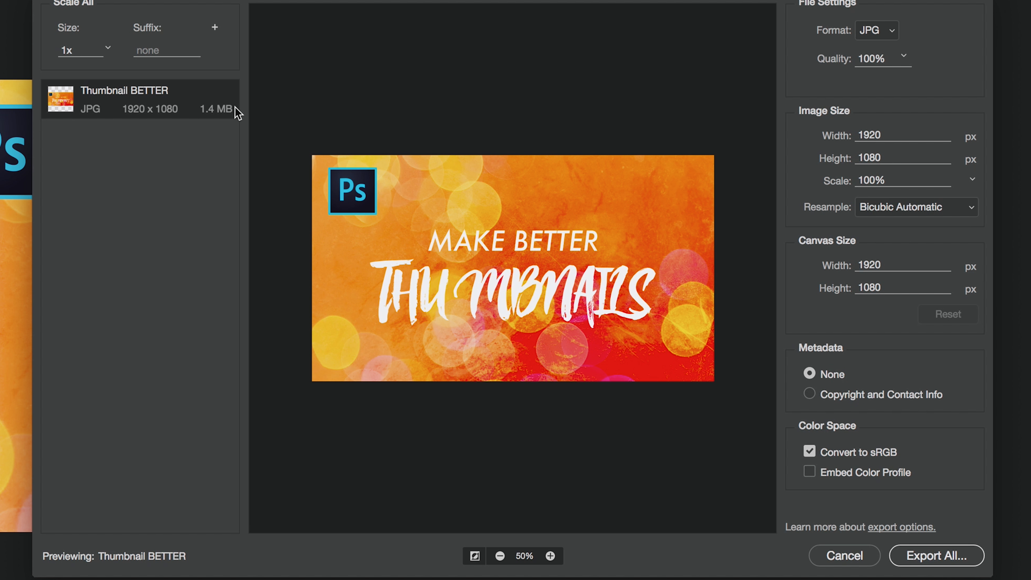
pyautogui.click(878, 34)
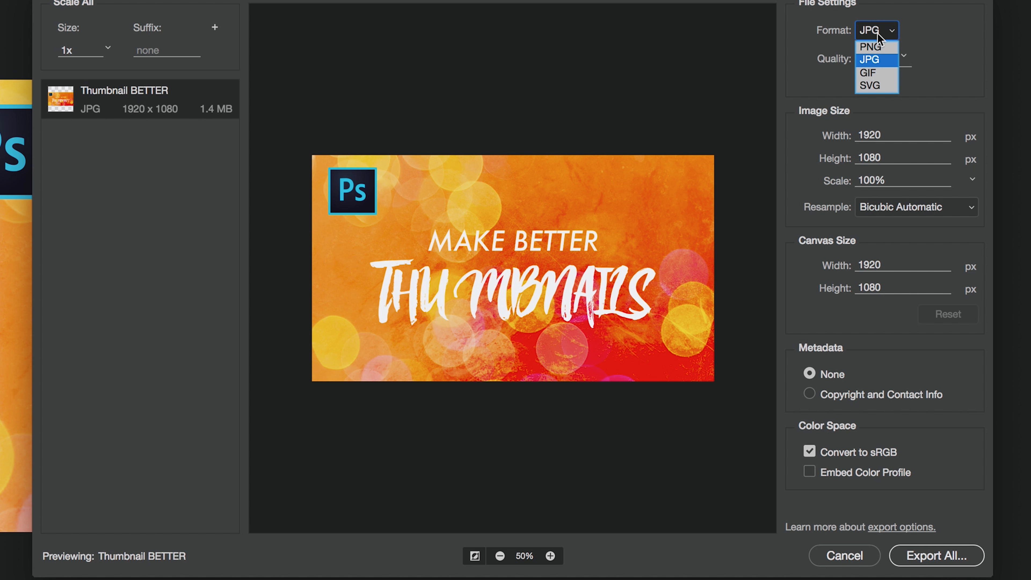
pyautogui.click(876, 54)
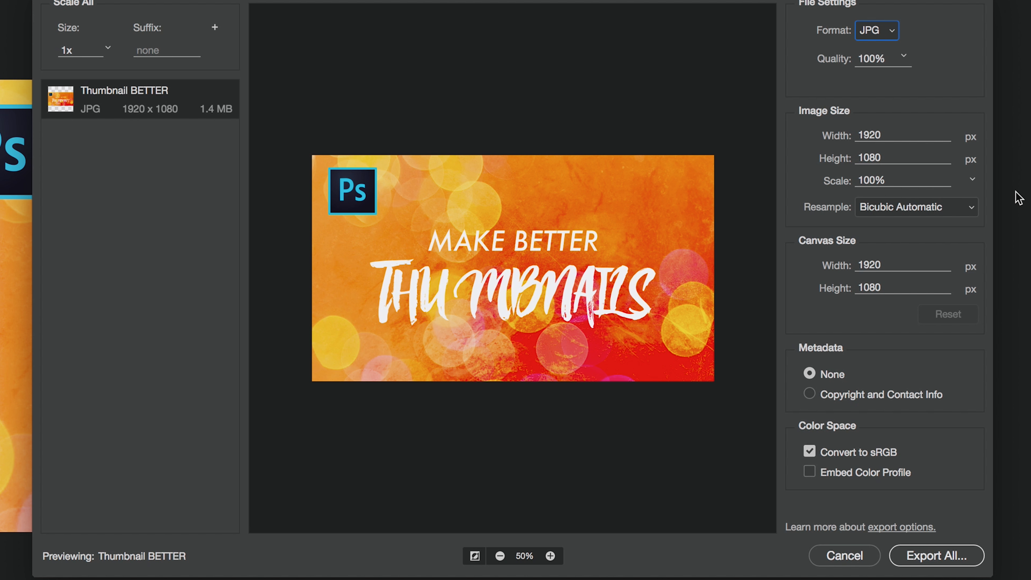
# Try a 75% export scale for the image and return it to 100%
pyautogui.click(974, 182)
pyautogui.click(899, 244)
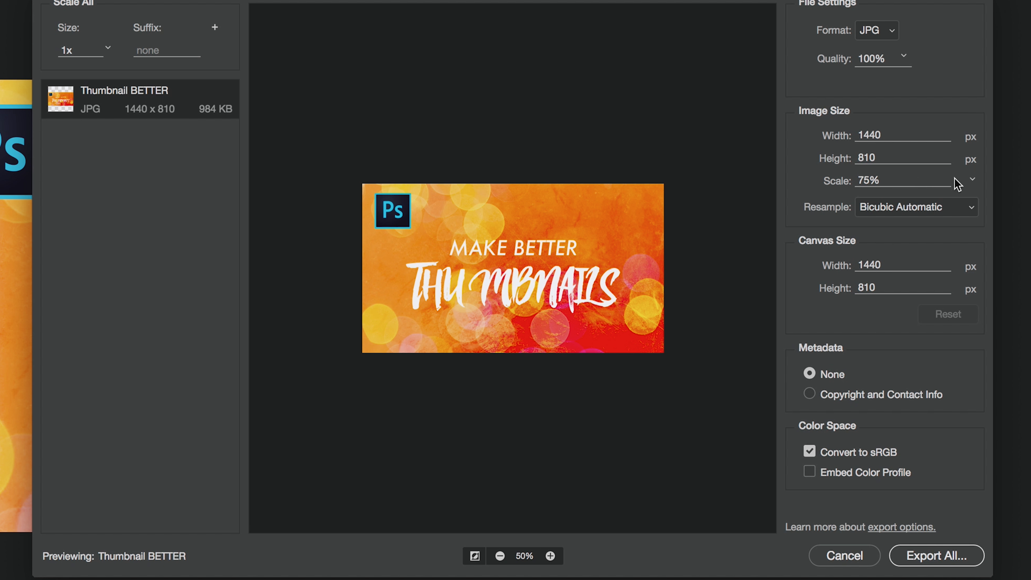
pyautogui.click(973, 181)
pyautogui.click(881, 255)
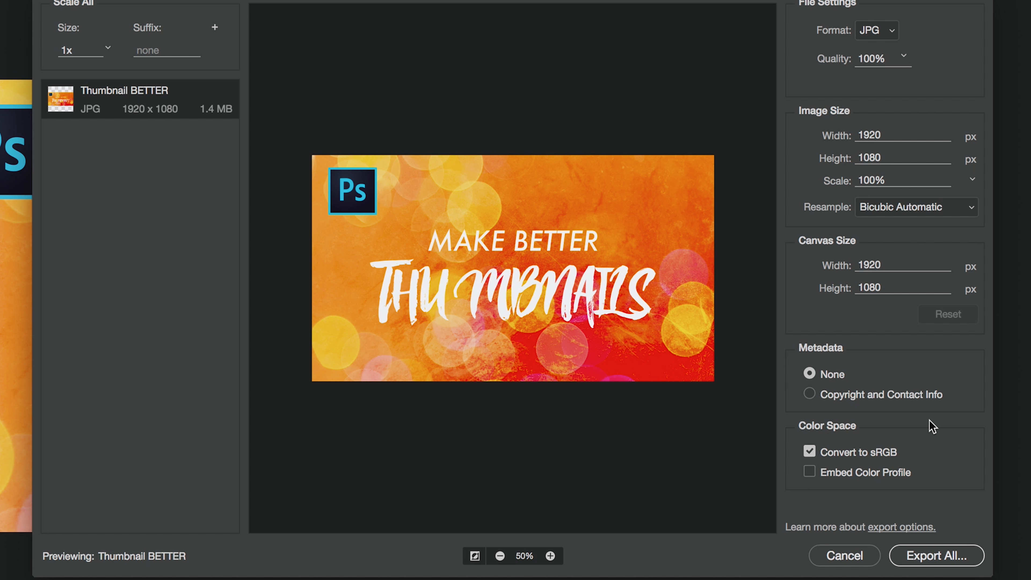
# Export the finished thumbnail as a JPG file into the proposed folder
pyautogui.click(942, 558)
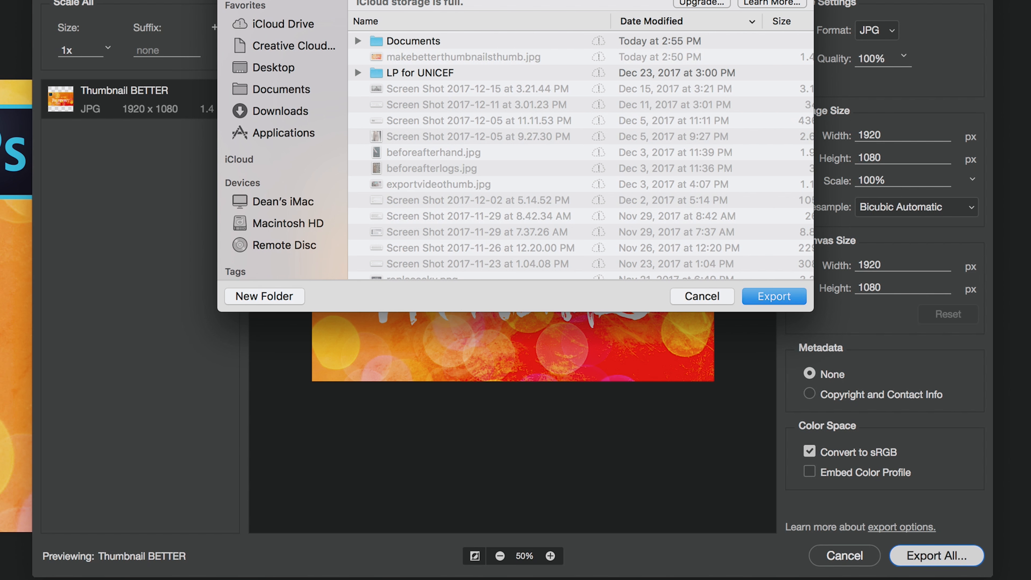
pyautogui.click(776, 296)
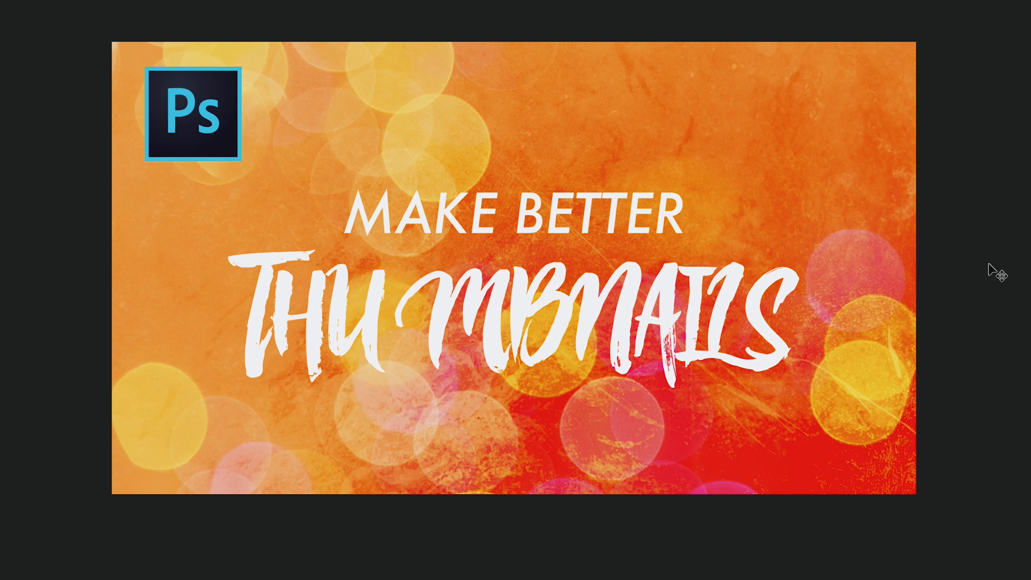